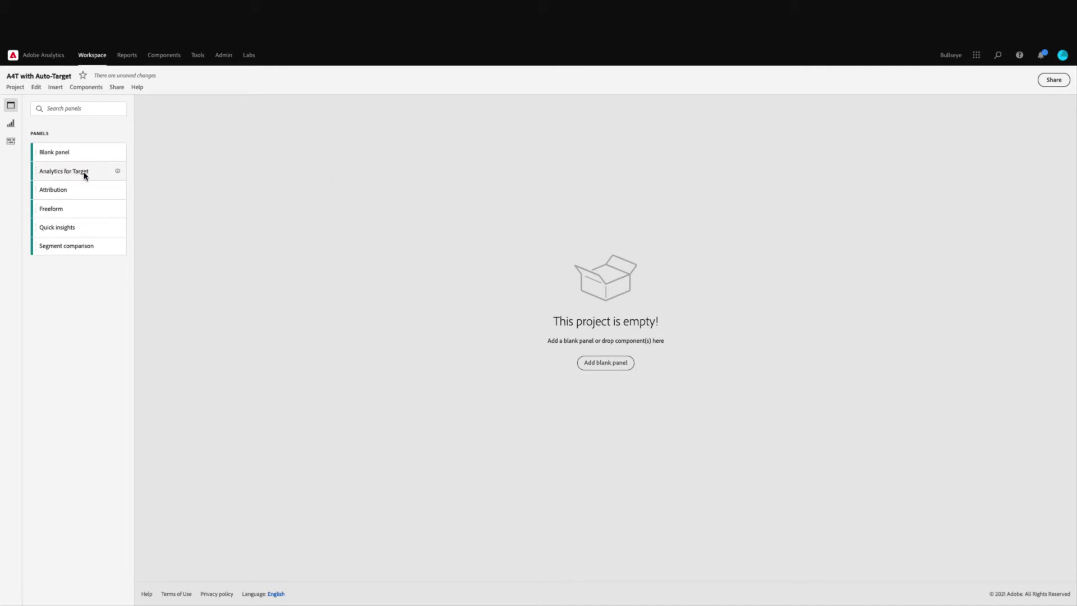
Step: Add the Analytics for Target panel with a date range and the random control activity
{"action": "left_click_drag", "start_coordinate": [84, 175], "coordinate": [524, 211]}
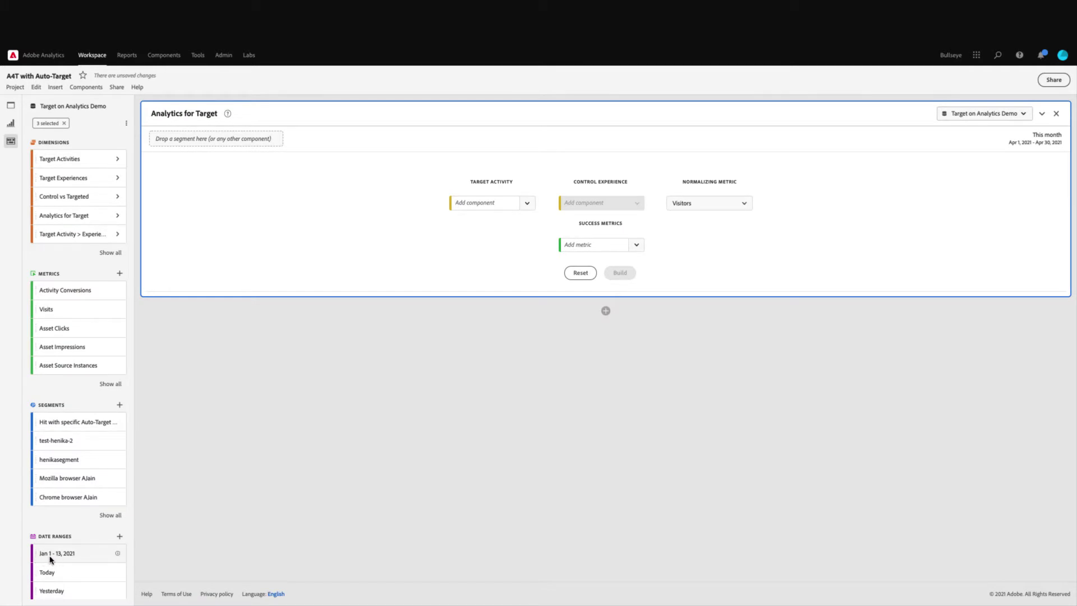
{"action": "mouse_move", "coordinate": [58, 553]}
{"action": "left_mouse_down"}
{"action": "mouse_move", "coordinate": [857, 311]}
{"action": "mouse_move", "coordinate": [1031, 139]}
{"action": "left_mouse_up"}
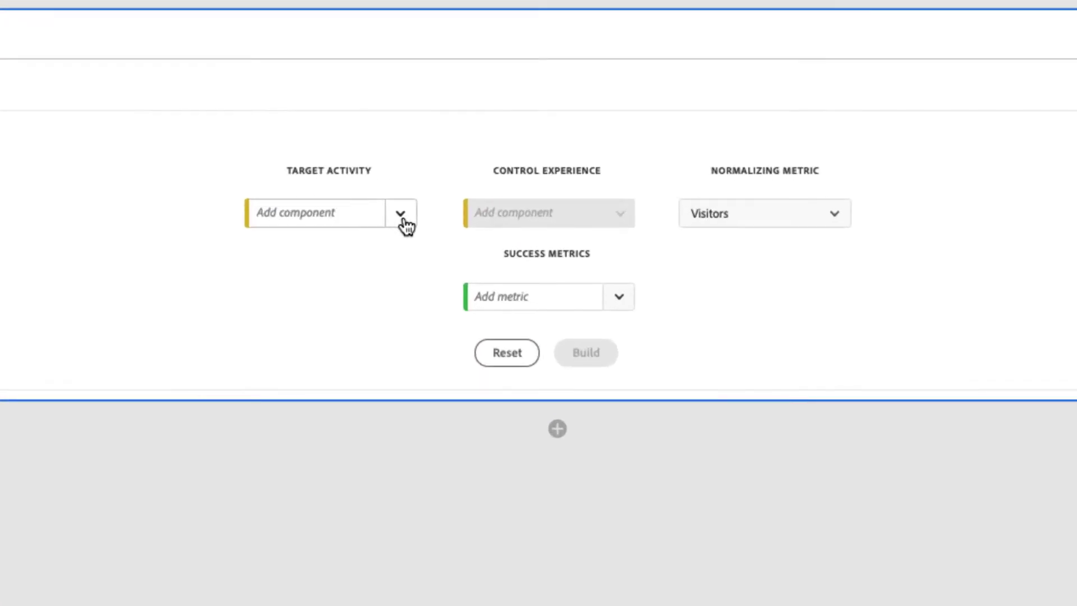
{"action": "left_click", "coordinate": [404, 218]}
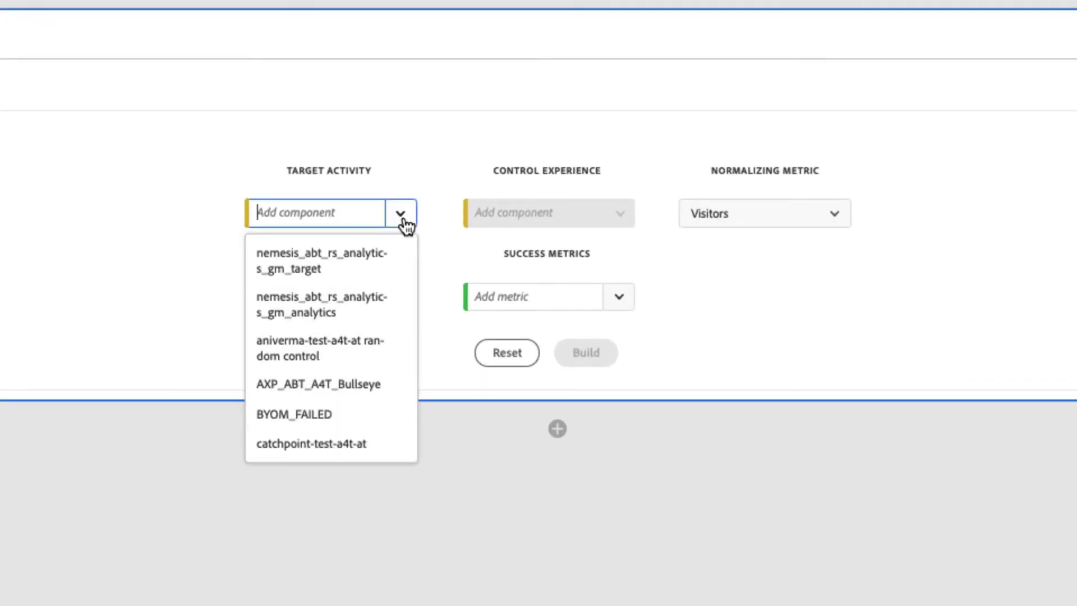
{"action": "left_click", "coordinate": [373, 353]}
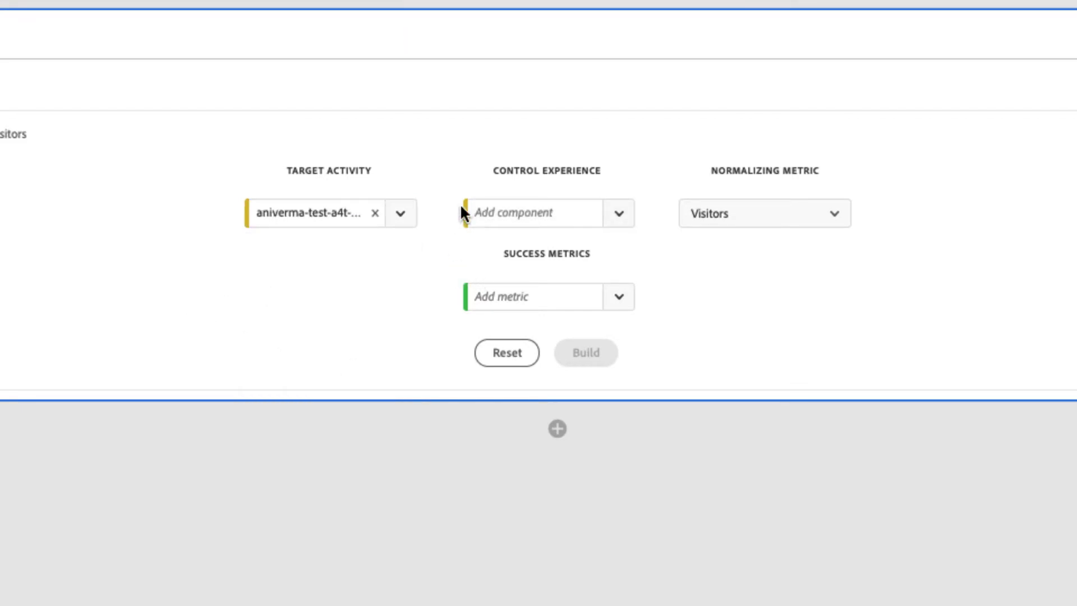
Step: Set Experience A as control, Visits as normalizing metric, and Activity Conversions as success metric
{"action": "left_click", "coordinate": [617, 217]}
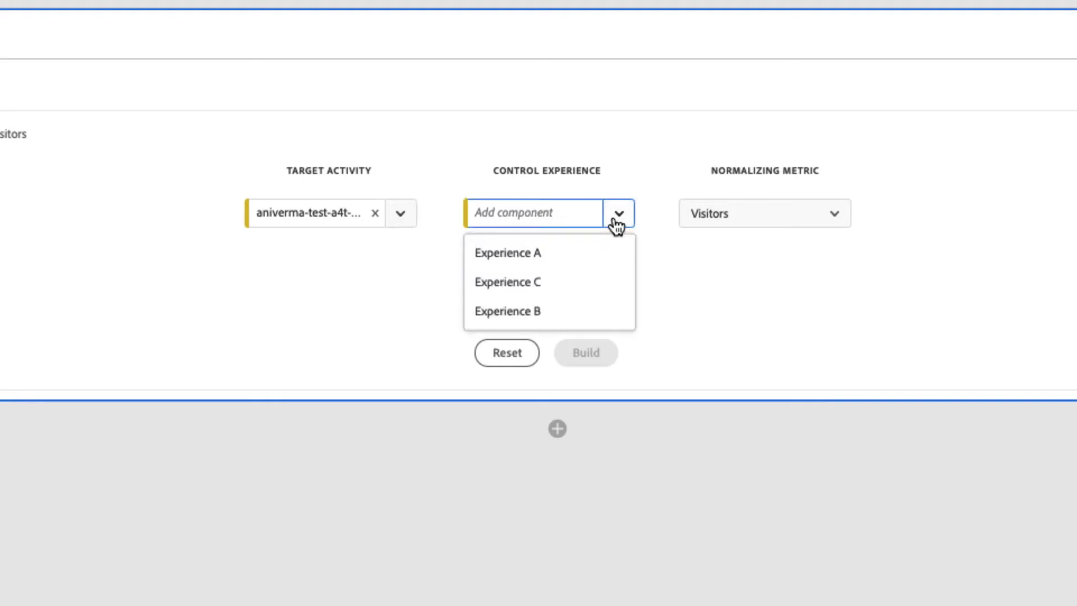
{"action": "left_click", "coordinate": [579, 254]}
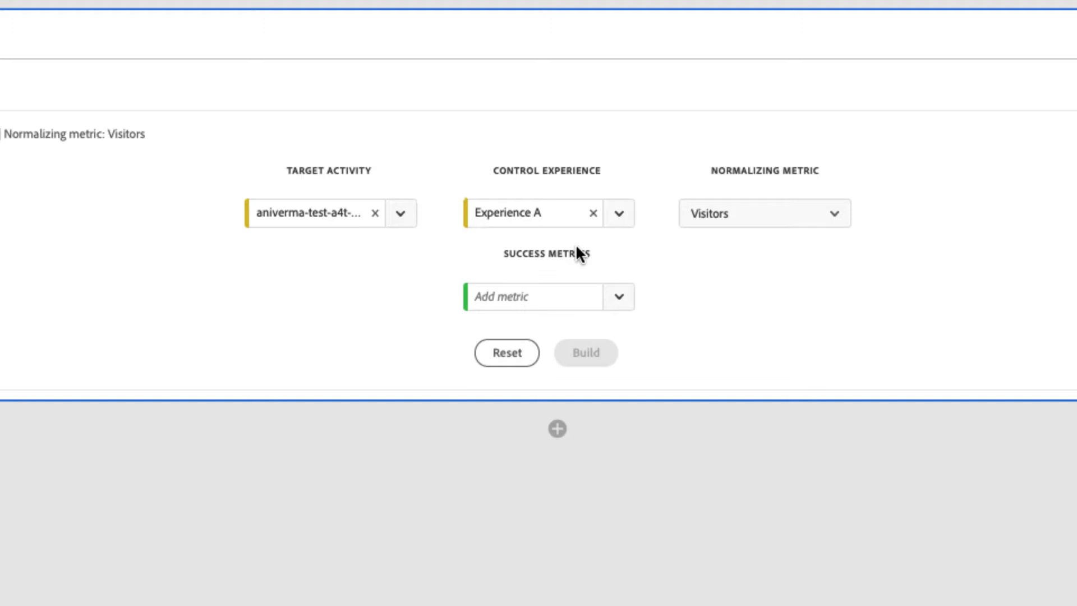
{"action": "left_click", "coordinate": [846, 221]}
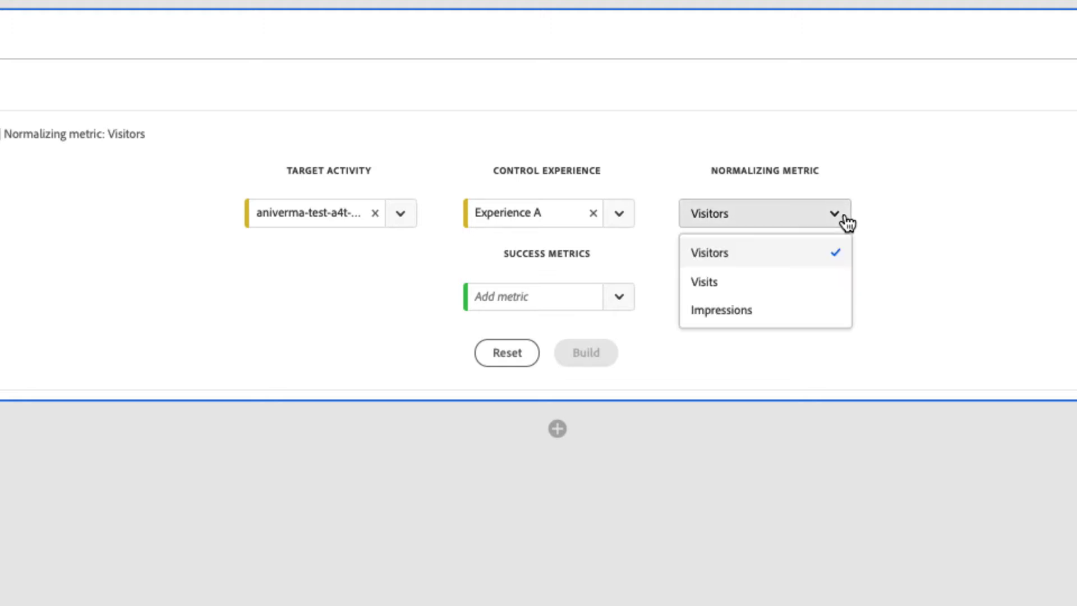
{"action": "left_click", "coordinate": [799, 280]}
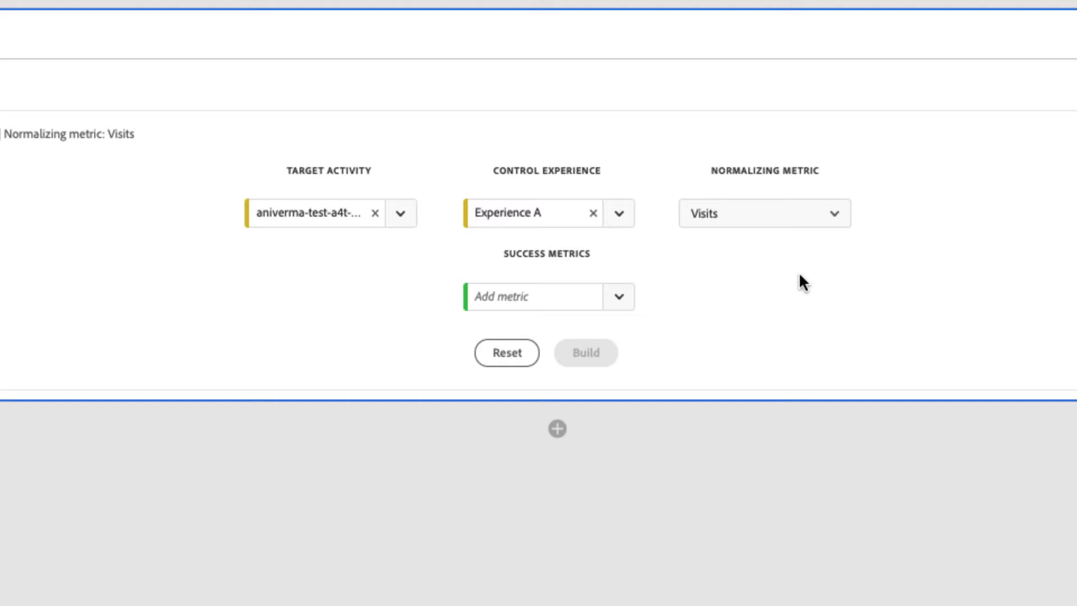
{"action": "left_click", "coordinate": [621, 296]}
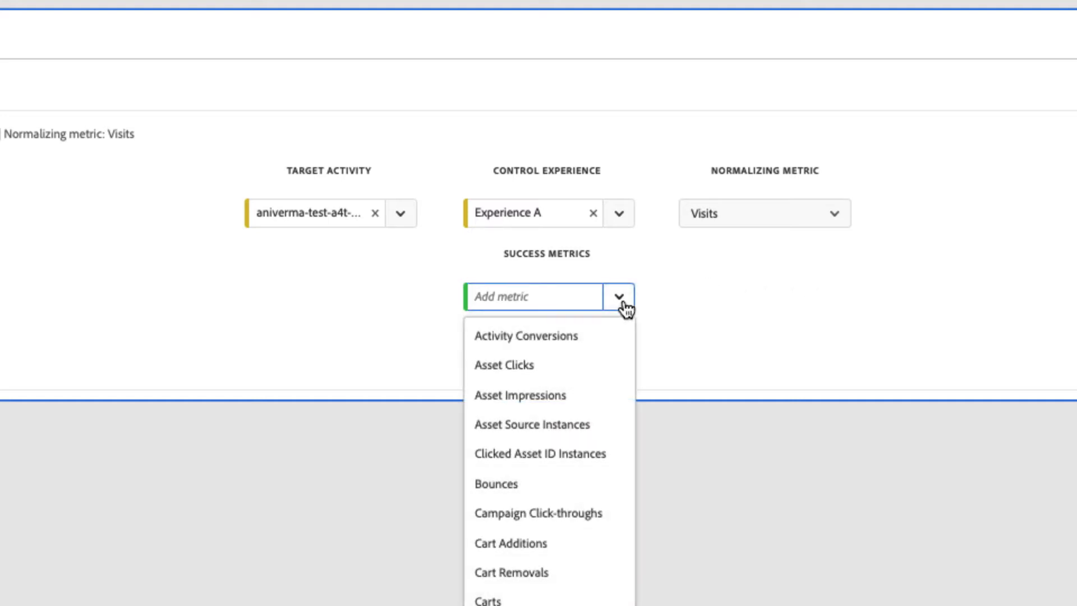
{"action": "left_click", "coordinate": [581, 335]}
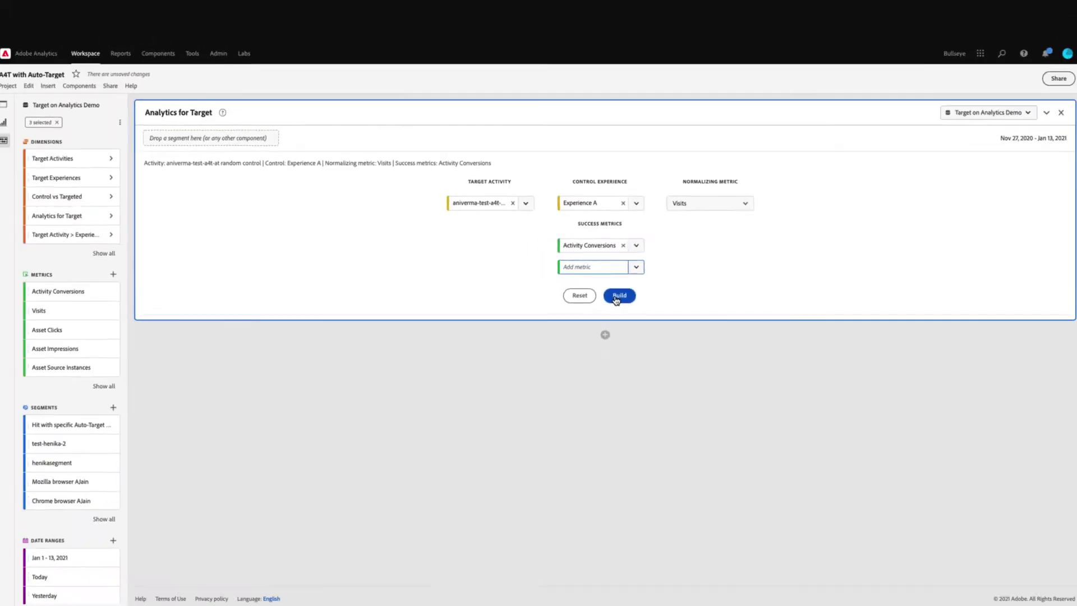
Step: Build the report and remove the Lift (Lower, Mid, Upper) and Confidence columns
{"action": "left_click", "coordinate": [618, 297]}
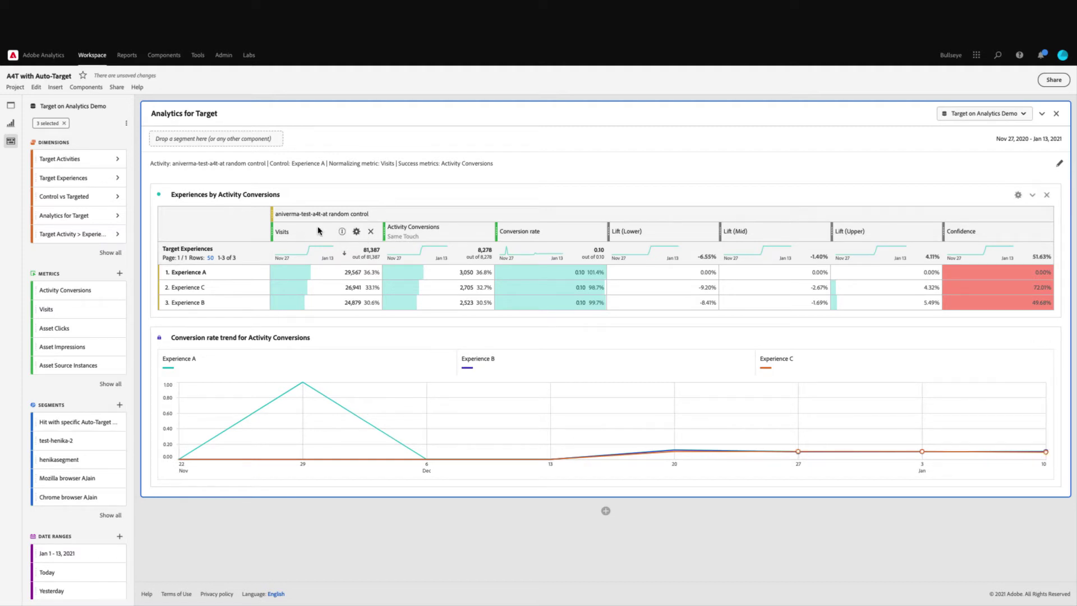
{"action": "mouse_move", "coordinate": [359, 214]}
{"action": "mouse_move", "coordinate": [665, 231]}
{"action": "left_click", "coordinate": [707, 232]}
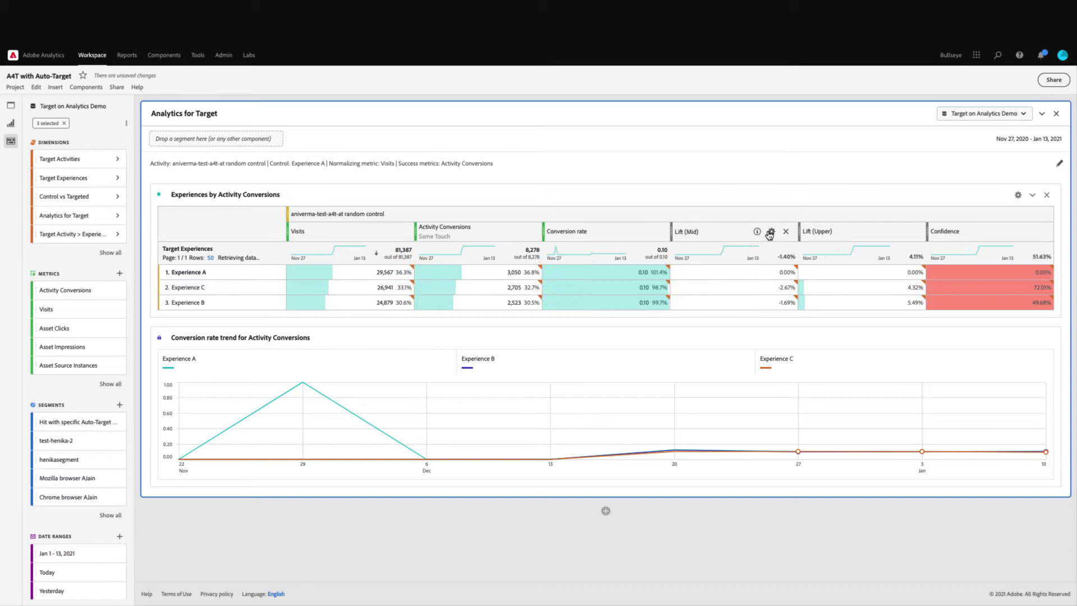
{"action": "left_click", "coordinate": [784, 236]}
{"action": "left_click", "coordinate": [897, 237]}
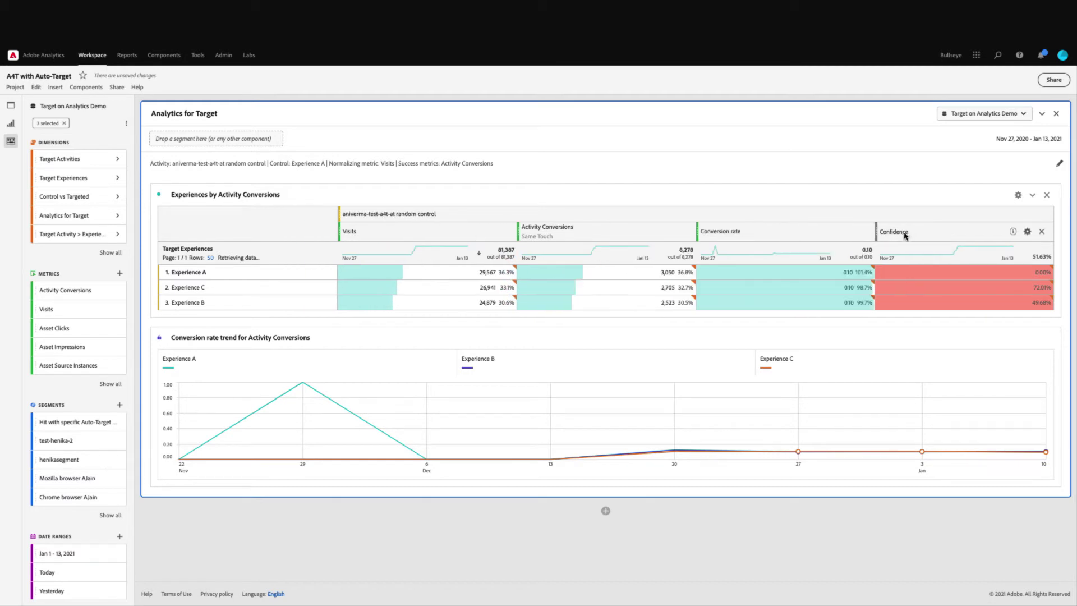
{"action": "left_click", "coordinate": [1042, 232]}
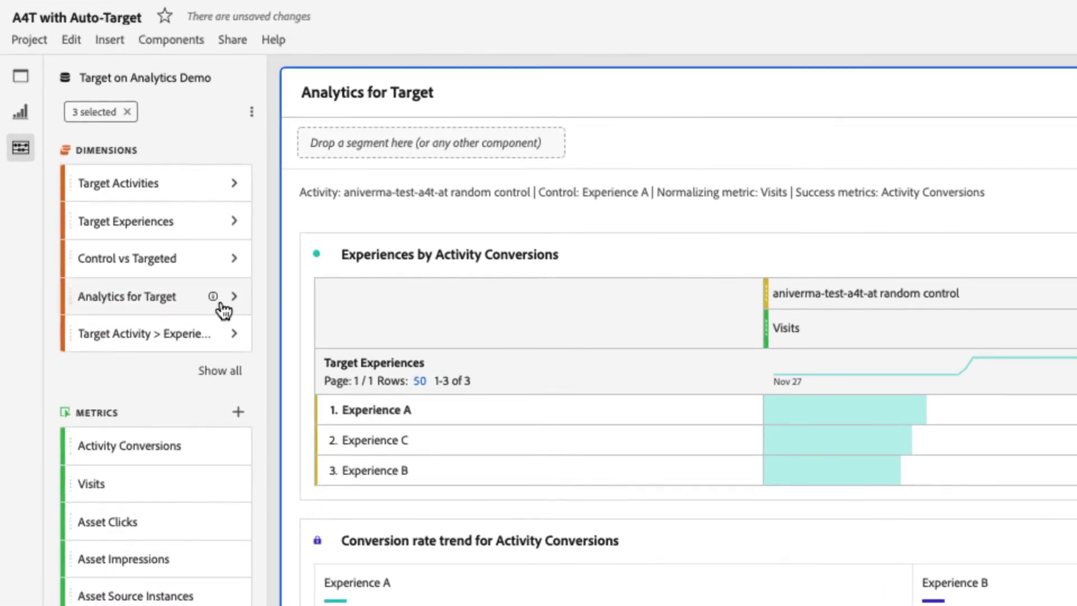
Step: Replace the table's experience rows with the Control and Targeted items
{"action": "left_click", "coordinate": [235, 259]}
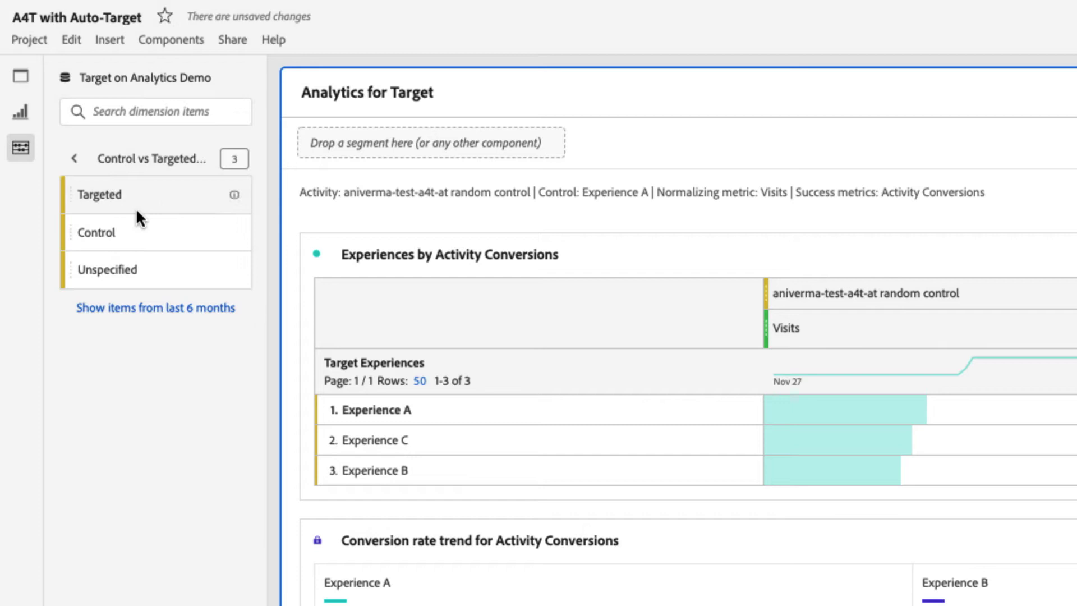
{"action": "left_click", "coordinate": [126, 193]}
{"action": "left_click", "coordinate": [125, 232], "text": "ctrl"}
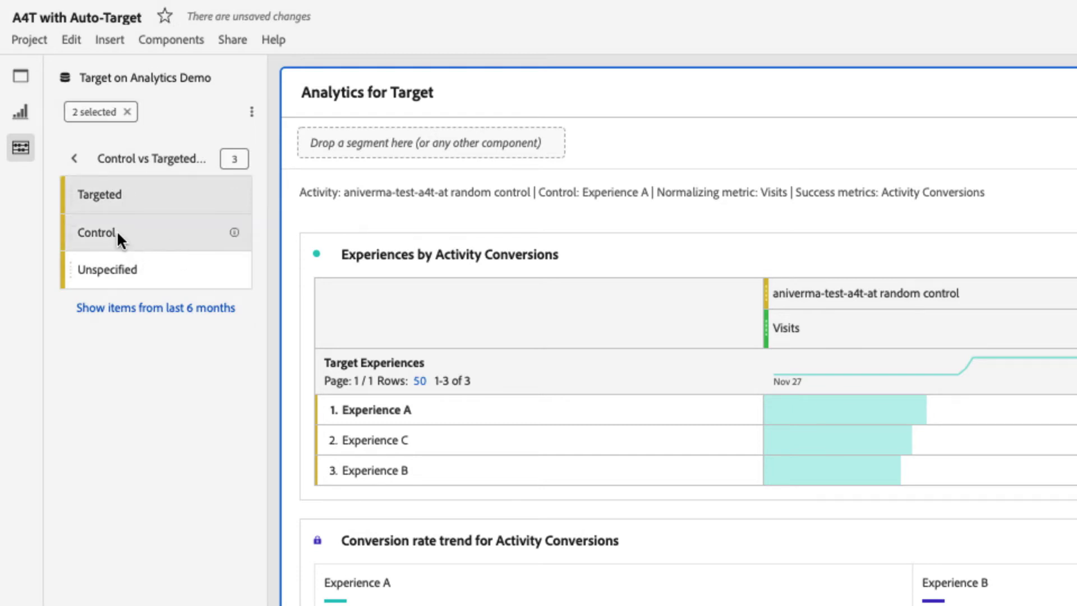
{"action": "left_click_drag", "start_coordinate": [117, 230], "coordinate": [428, 372]}
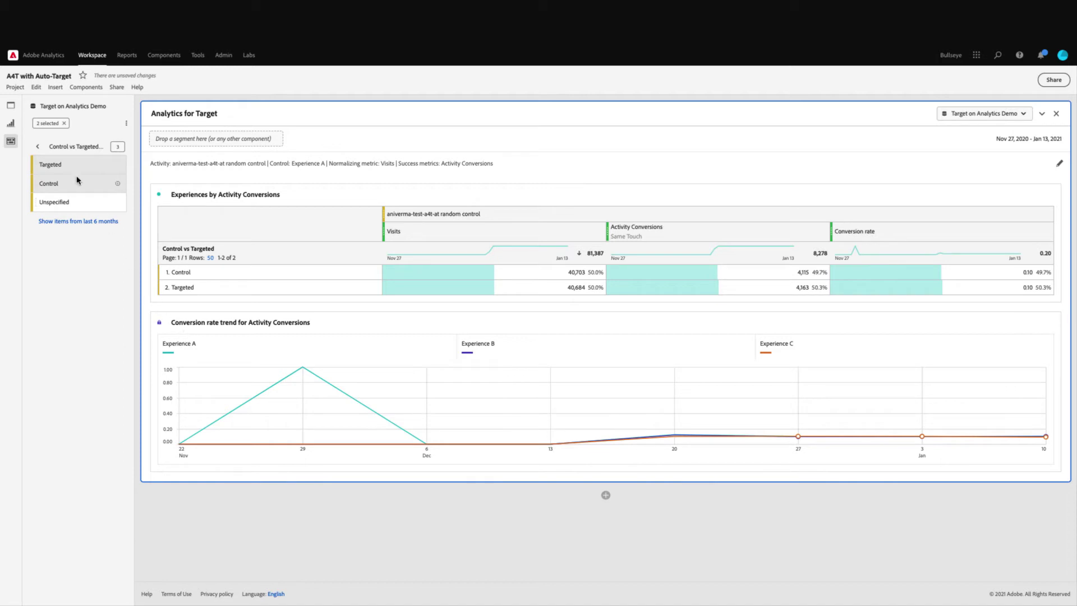
{"action": "left_click", "coordinate": [37, 147]}
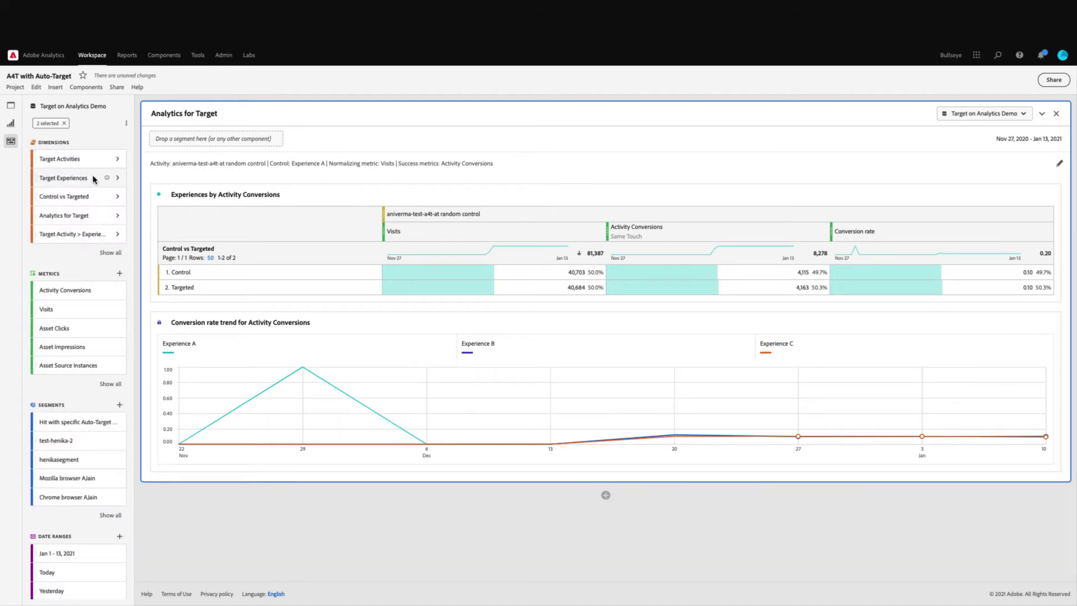
Step: Break down the Control row and the Targeted row each by Experiences A, B and C
{"action": "left_click", "coordinate": [120, 179]}
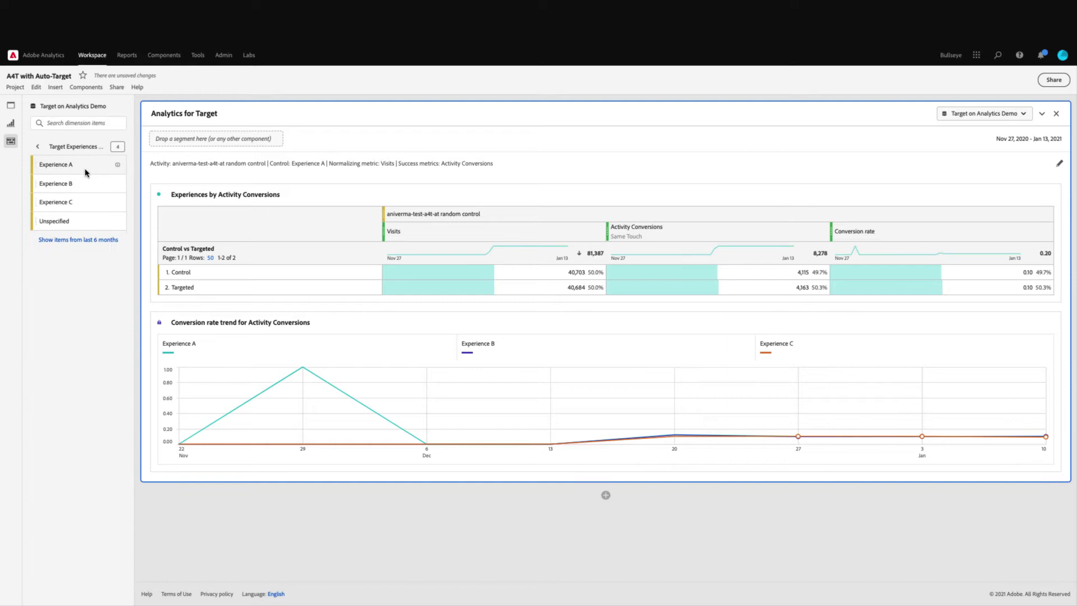
{"action": "left_click", "coordinate": [67, 201], "text": "shift"}
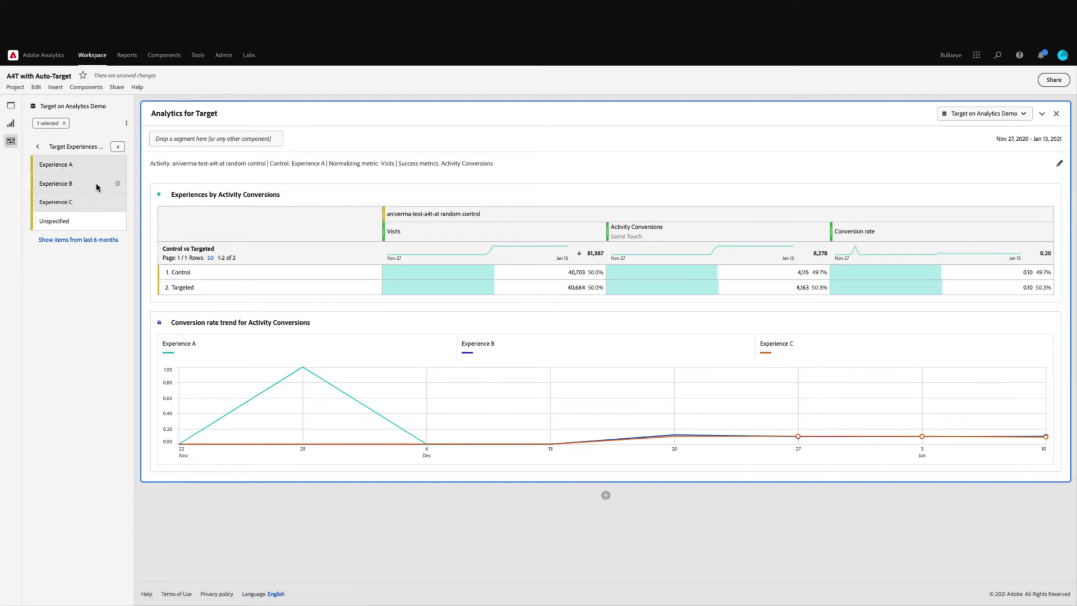
{"action": "left_click_drag", "start_coordinate": [66, 185], "coordinate": [208, 271]}
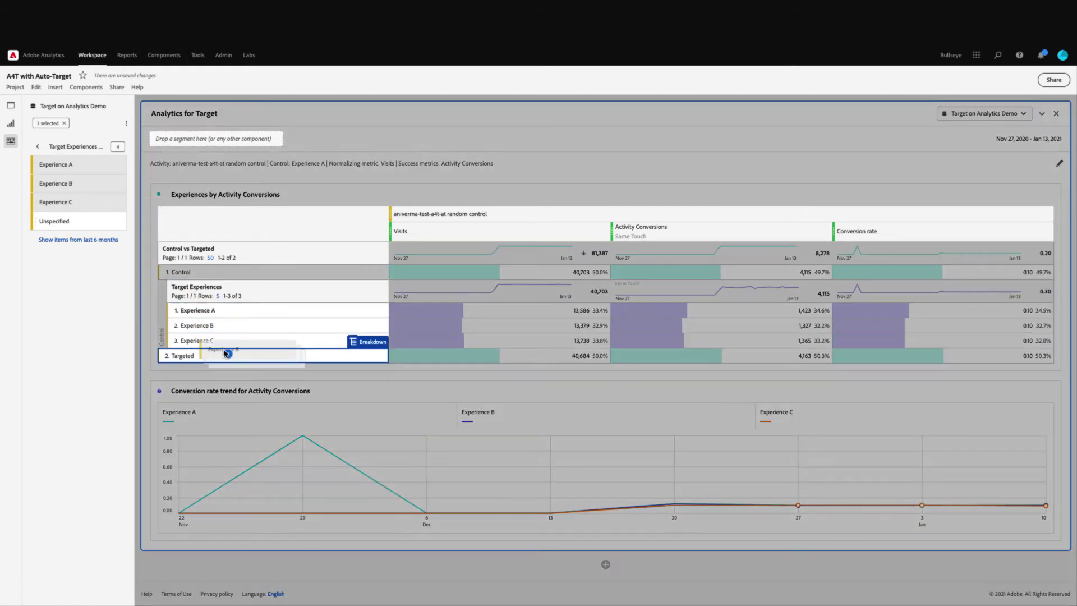
{"action": "left_click_drag", "start_coordinate": [56, 186], "coordinate": [210, 355]}
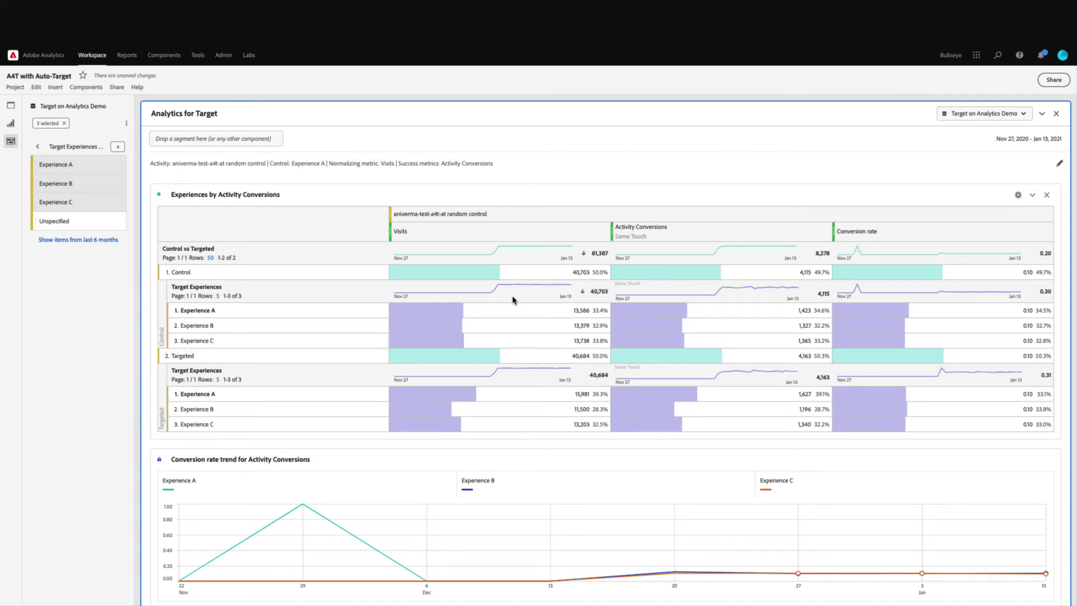
Step: Start a new segment with Target Activities as its condition
{"action": "mouse_move", "coordinate": [513, 252]}
{"action": "left_click", "coordinate": [41, 148]}
{"action": "left_click", "coordinate": [120, 404]}
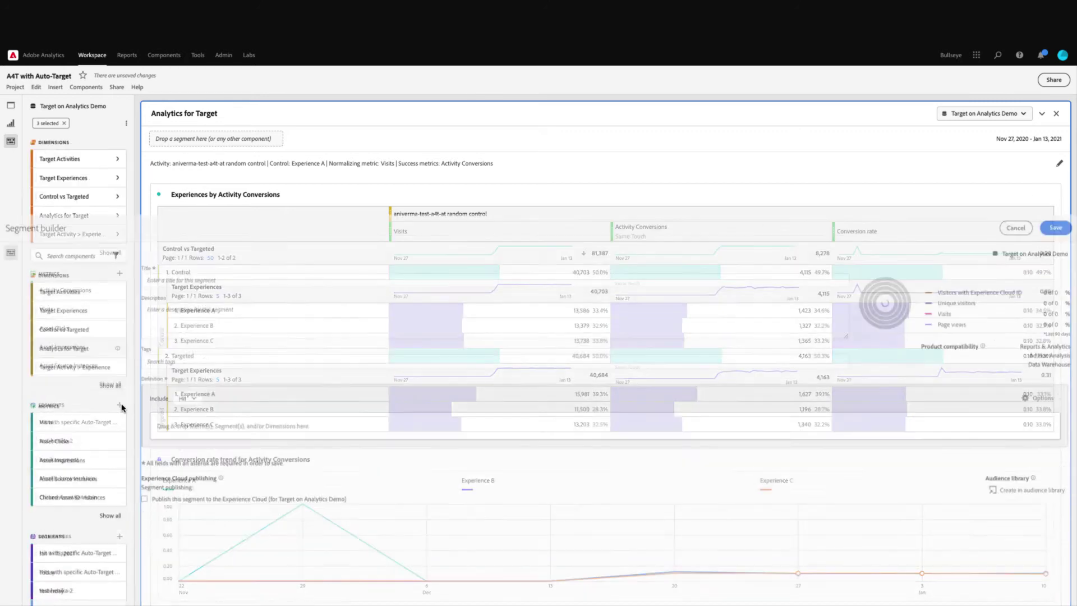
{"action": "left_click", "coordinate": [190, 111]}
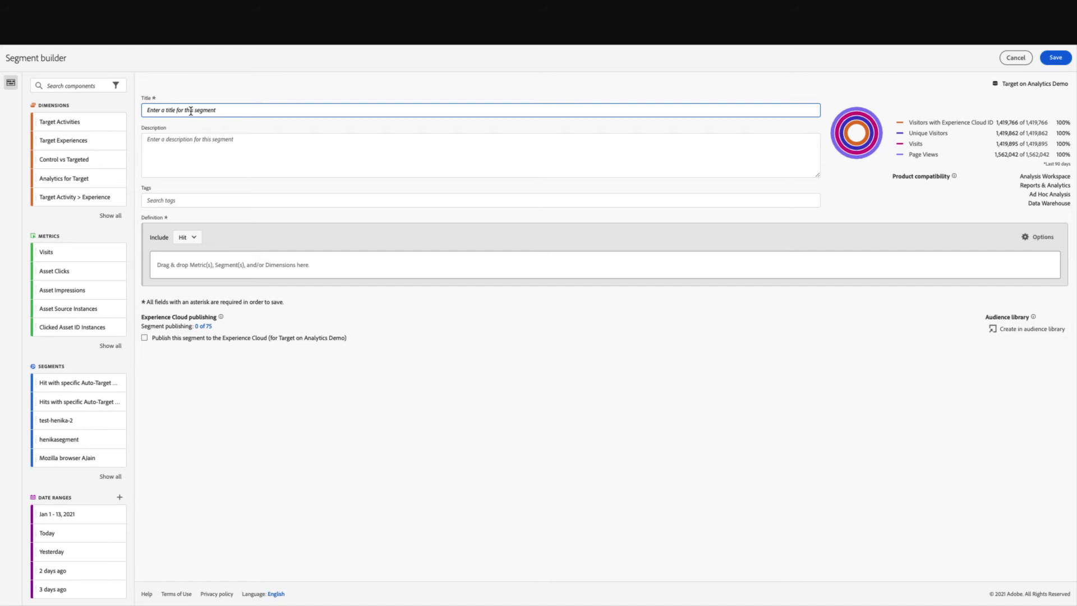
{"action": "type", "text": "Hit with specific Auto-Target activity"}
{"action": "left_click_drag", "start_coordinate": [59, 122], "coordinate": [205, 265]}
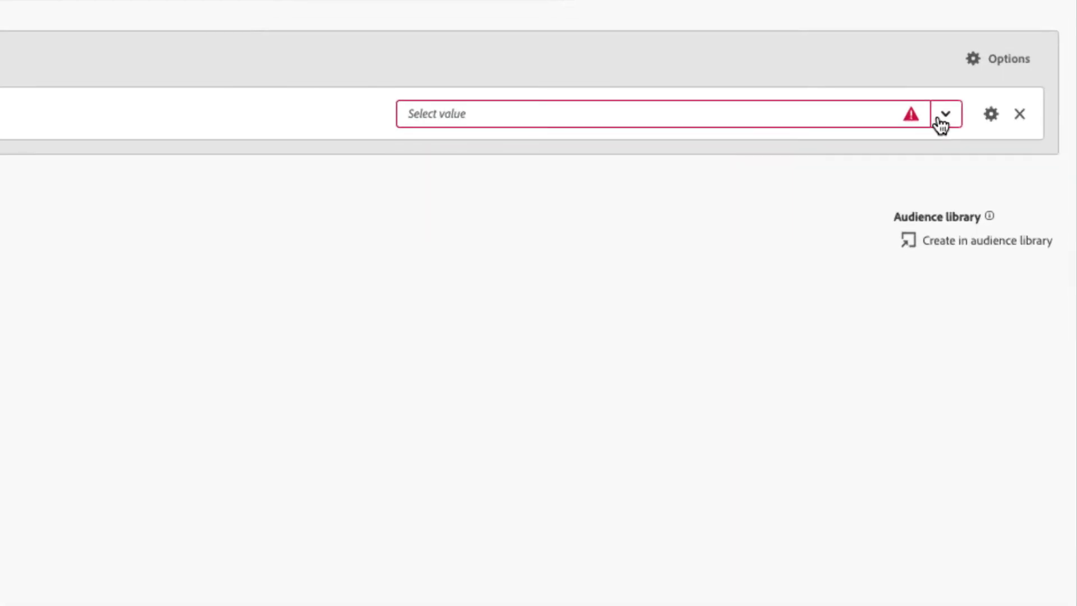
Step: Make the condition equal the random control activity, counted with Instance attribution
{"action": "left_click", "coordinate": [944, 114]}
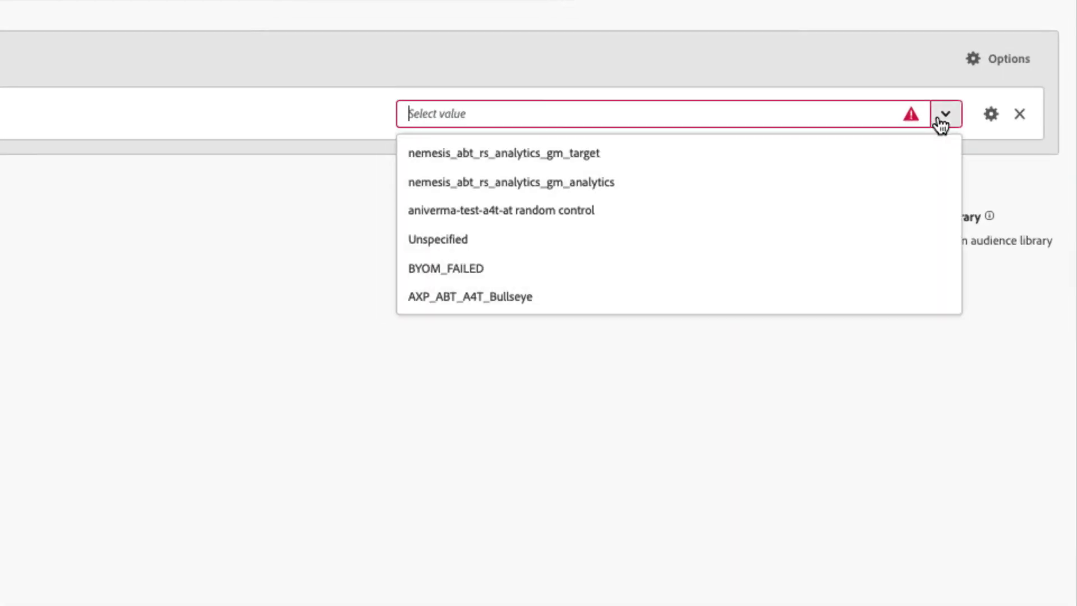
{"action": "left_click", "coordinate": [569, 210]}
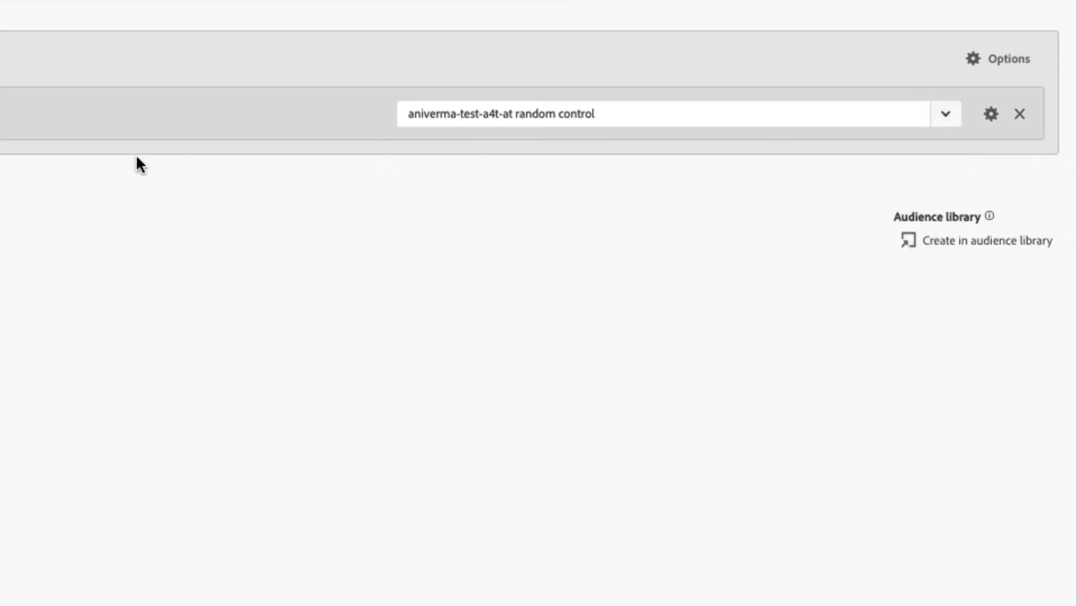
{"action": "left_click", "coordinate": [990, 113]}
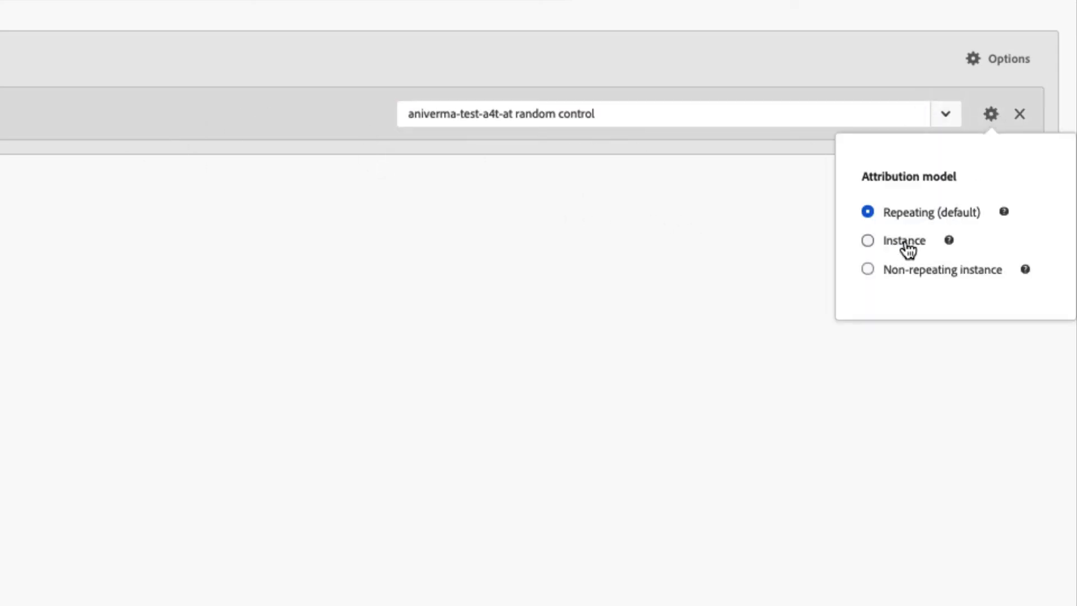
{"action": "left_click", "coordinate": [868, 241]}
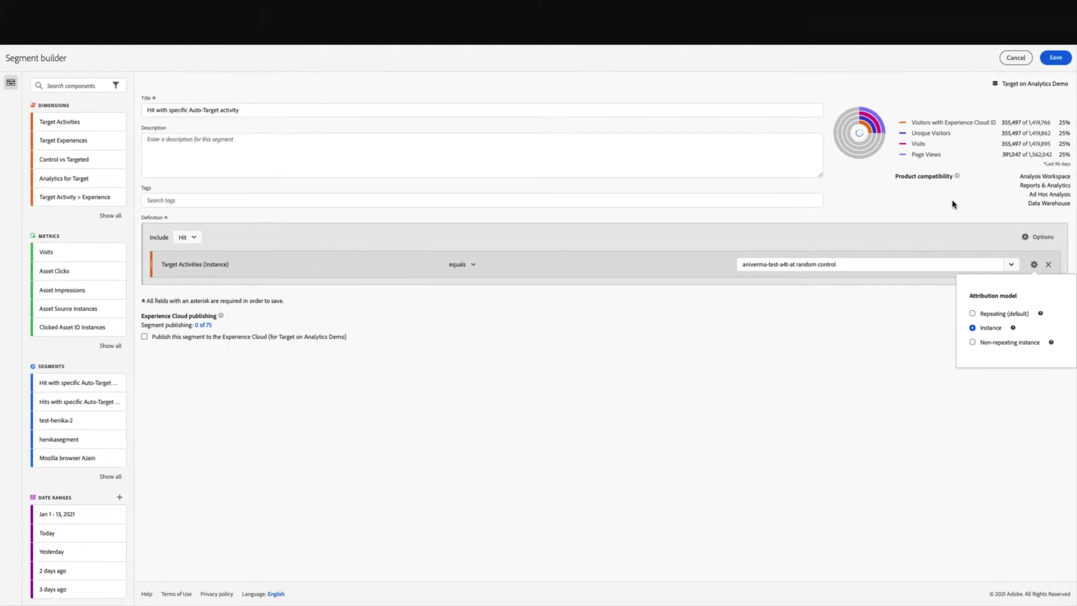
Step: Save the Auto-Target segment and apply it to the table's Visits column
{"action": "left_click", "coordinate": [1055, 57]}
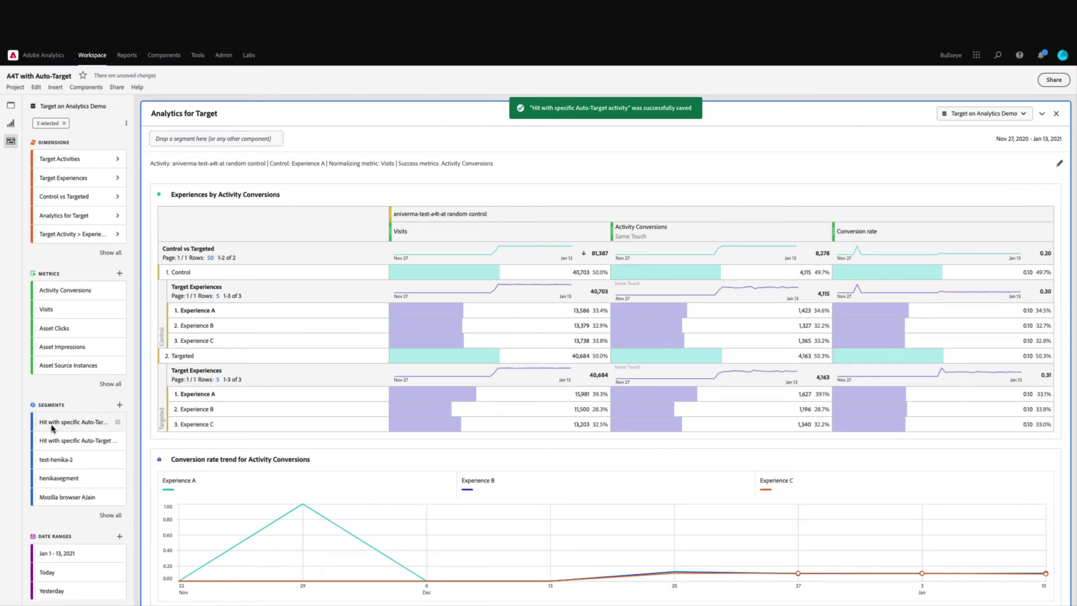
{"action": "mouse_move", "coordinate": [55, 421]}
{"action": "left_mouse_down"}
{"action": "mouse_move", "coordinate": [337, 318]}
{"action": "mouse_move", "coordinate": [414, 246]}
{"action": "left_mouse_up"}
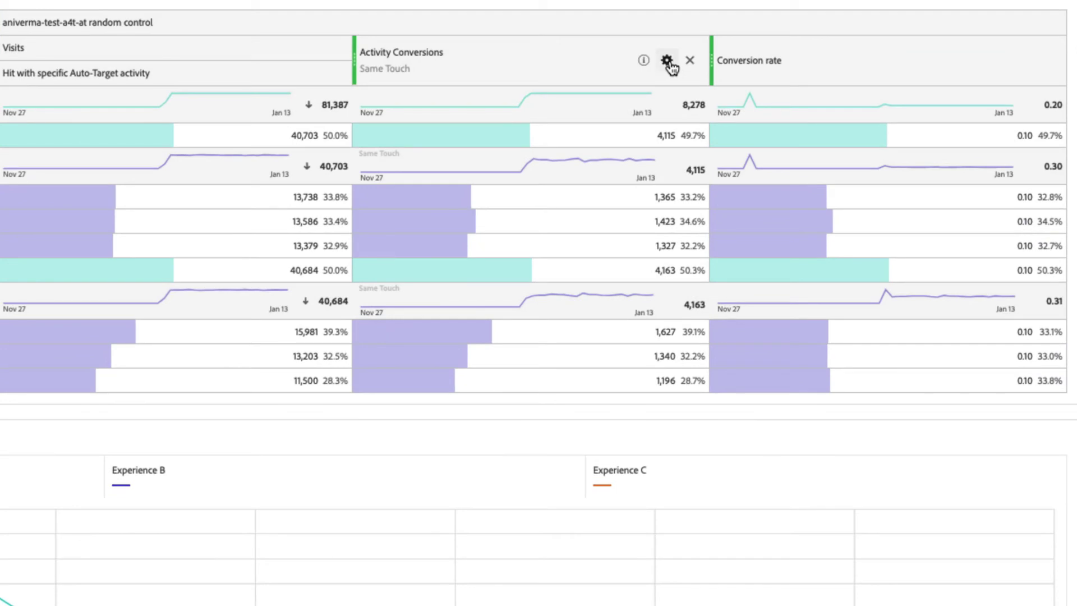
Step: Switch the Activity Conversions column to Participation attribution with a Visit lookback window
{"action": "left_click", "coordinate": [672, 66]}
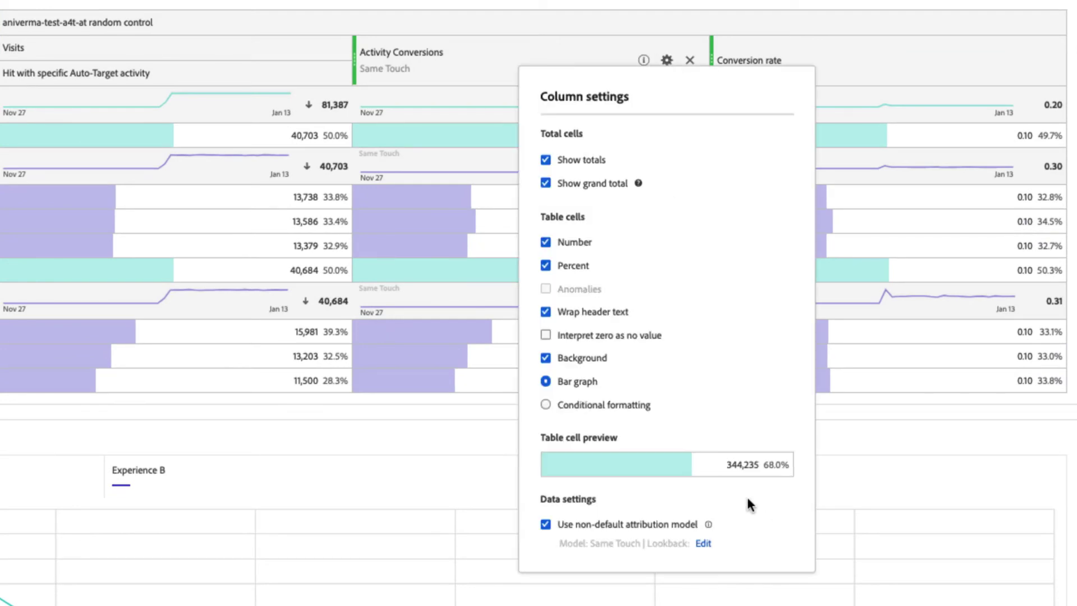
{"action": "left_click", "coordinate": [702, 542]}
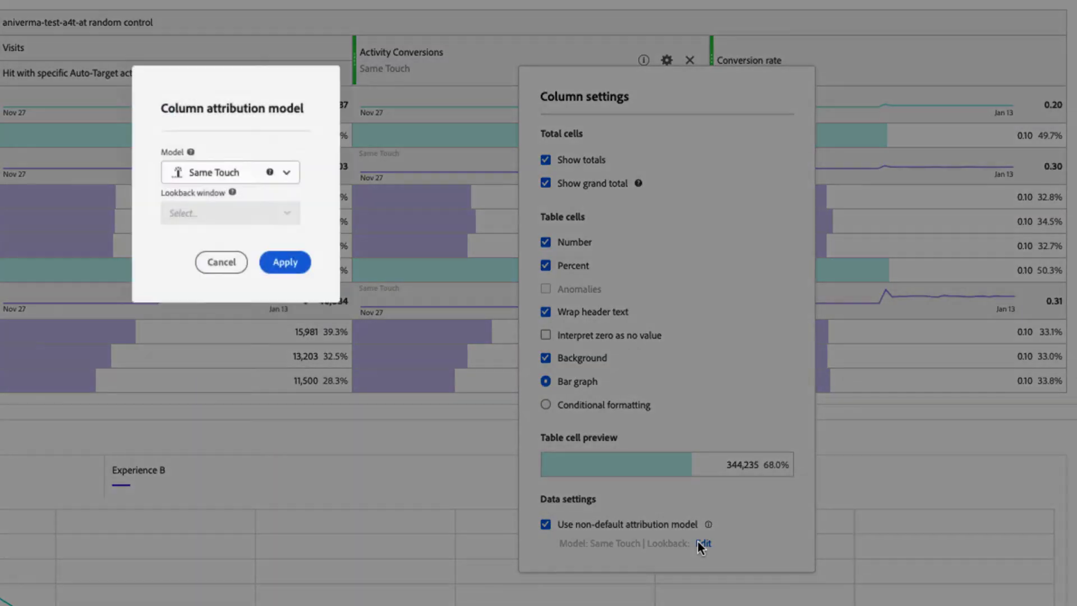
{"action": "left_click", "coordinate": [284, 172]}
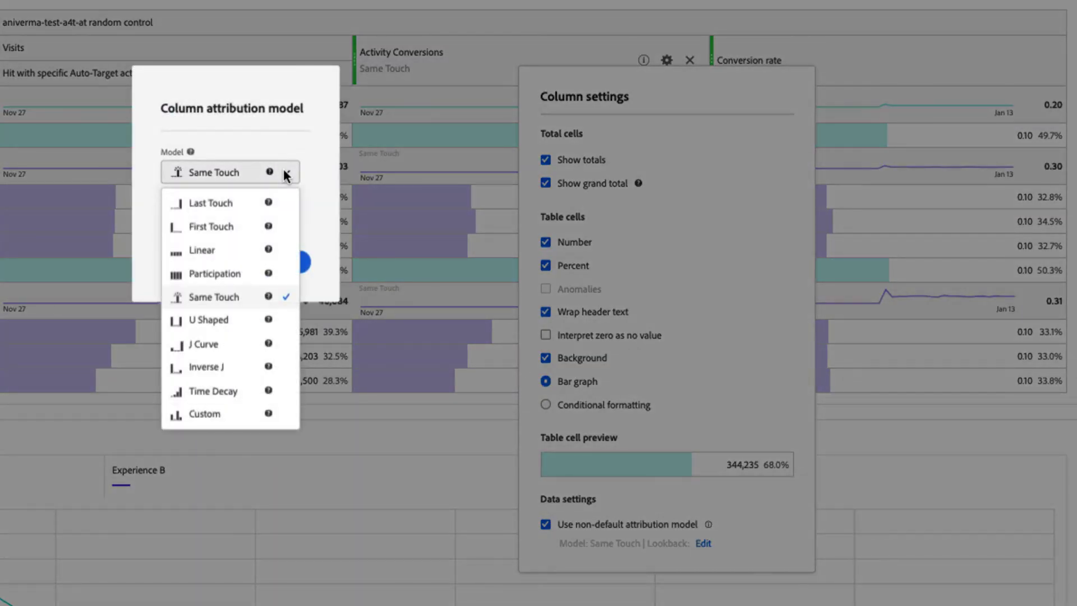
{"action": "left_click", "coordinate": [227, 276]}
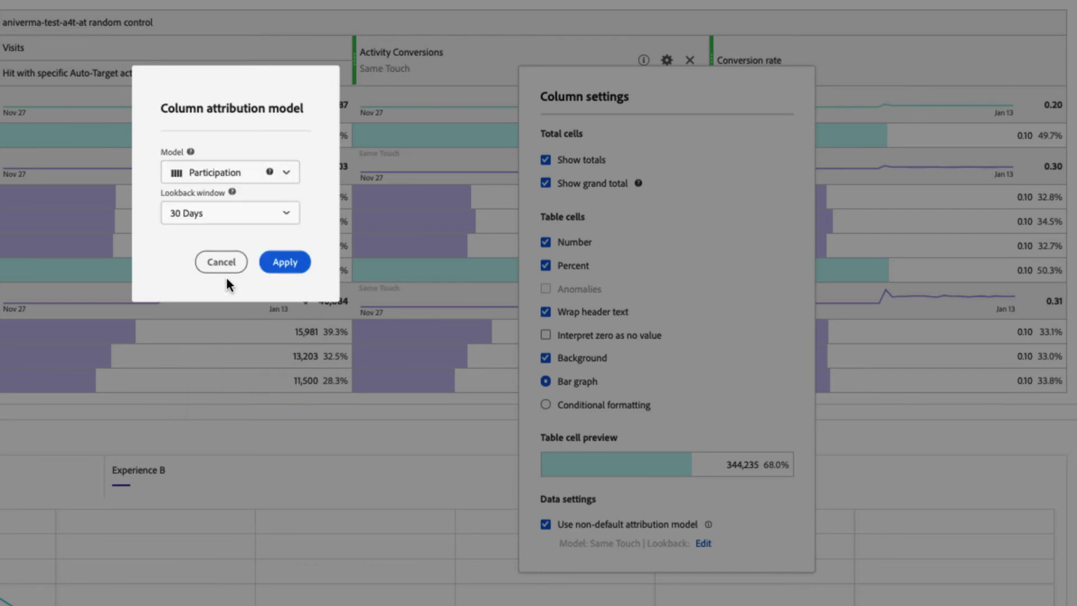
{"action": "left_click", "coordinate": [286, 214]}
{"action": "left_click", "coordinate": [211, 337]}
{"action": "left_click", "coordinate": [285, 261]}
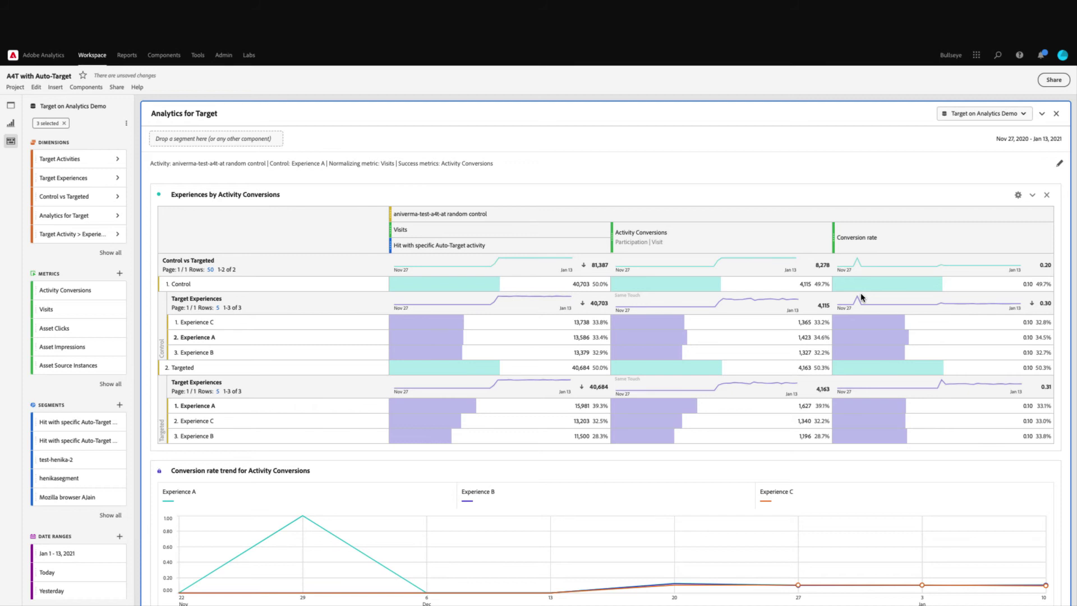
Step: Start a calculated metric titled 'Visit correct rate for activity', Percent format, 2 decimals
{"action": "left_click", "coordinate": [120, 275]}
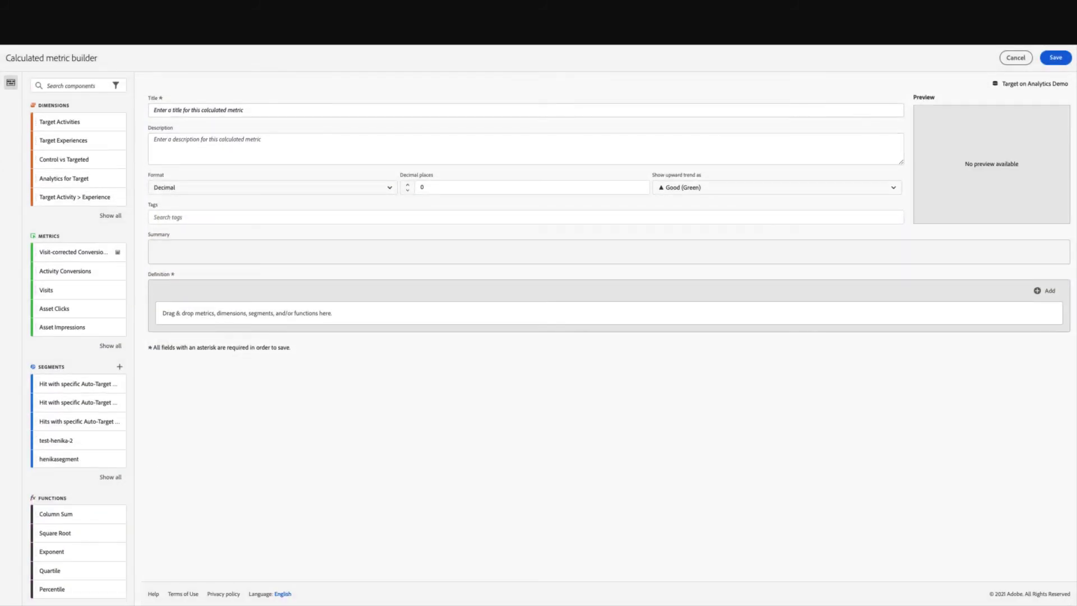
{"action": "left_click", "coordinate": [200, 111]}
{"action": "type", "text": "Visit correct rate for activity"}
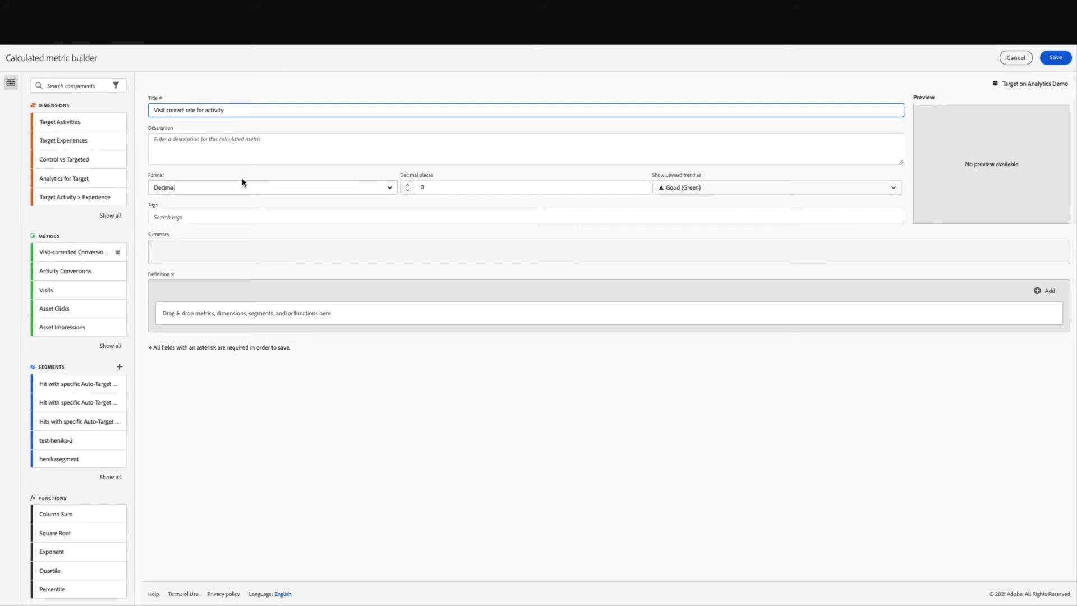
{"action": "left_click", "coordinate": [241, 192]}
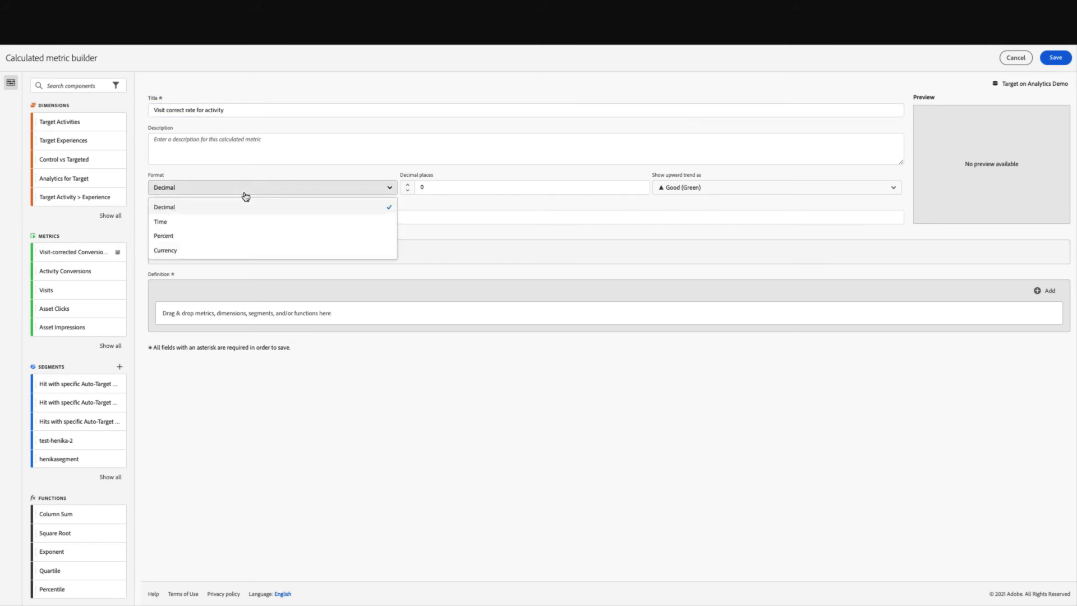
{"action": "left_click", "coordinate": [217, 246]}
{"action": "left_click", "coordinate": [472, 187]}
{"action": "left_click_drag", "start_coordinate": [443, 188], "coordinate": [415, 187]}
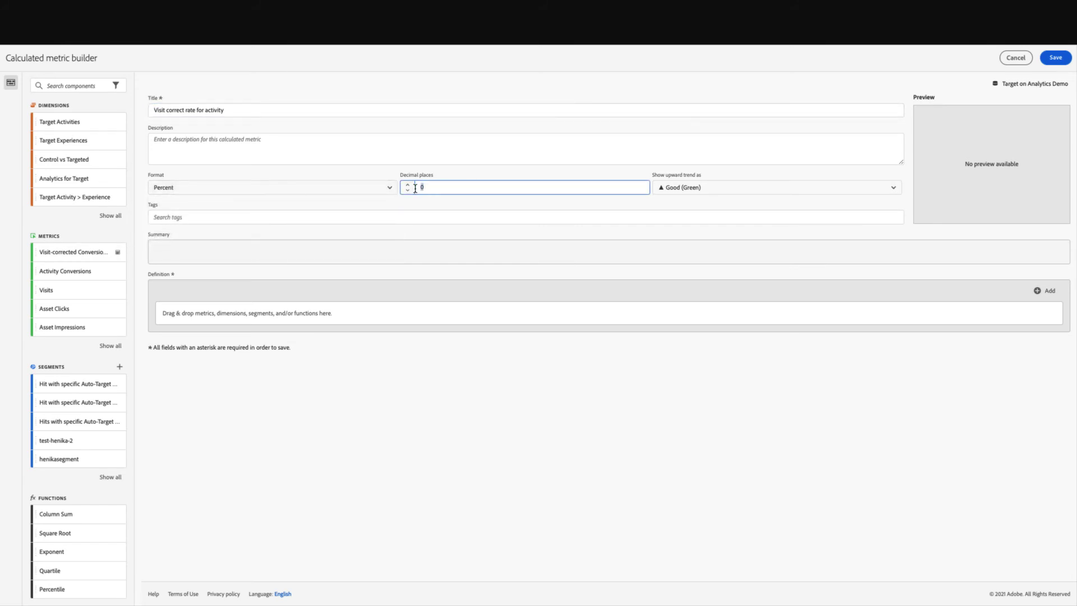
{"action": "type", "text": "2"}
{"action": "left_click", "coordinate": [409, 396]}
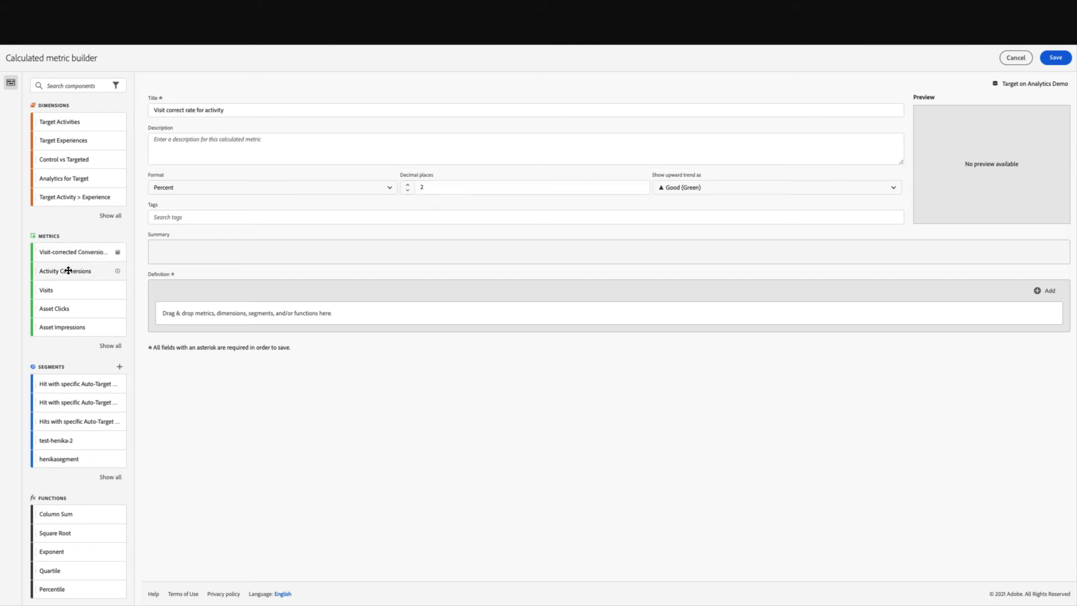
Step: Add Activity Conversions to the definition with Participation | Visit attribution
{"action": "left_click_drag", "start_coordinate": [65, 271], "coordinate": [240, 316]}
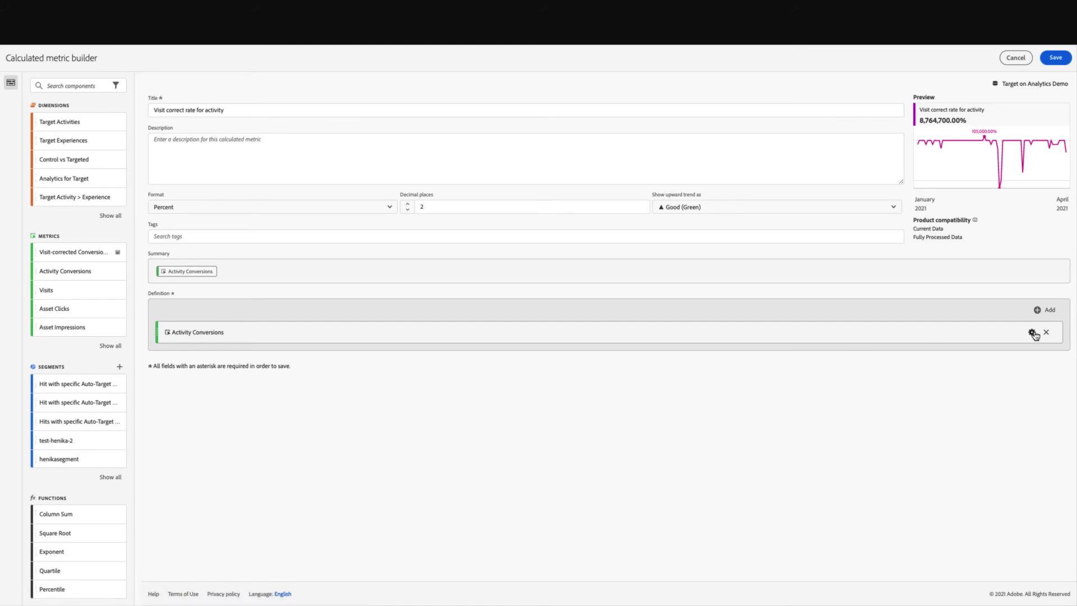
{"action": "left_click", "coordinate": [1031, 332]}
{"action": "left_click", "coordinate": [951, 296]}
{"action": "mouse_move", "coordinate": [510, 293]}
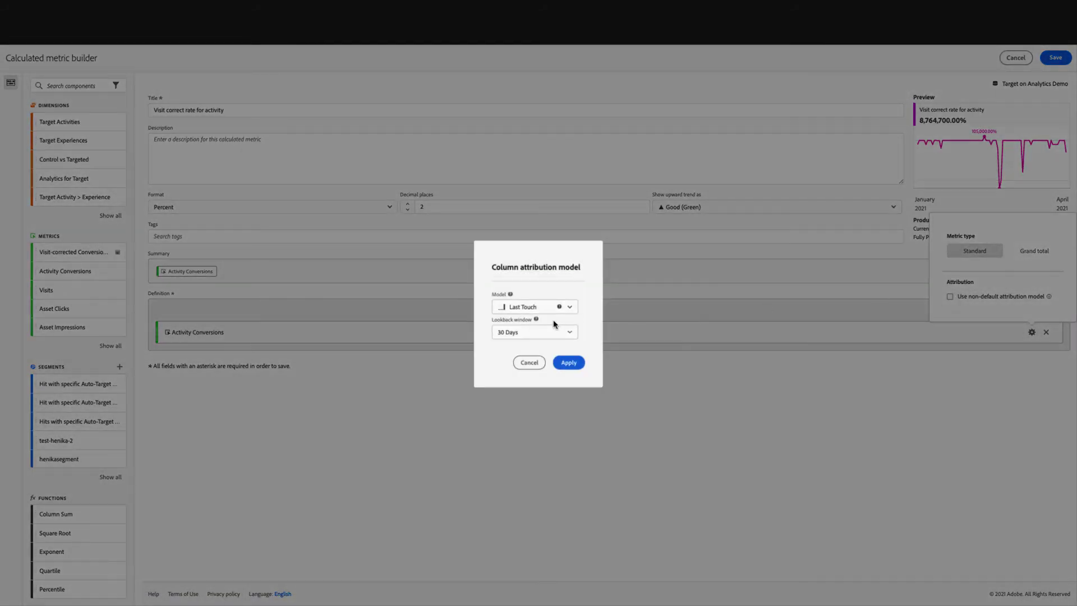
{"action": "left_click", "coordinate": [547, 306]}
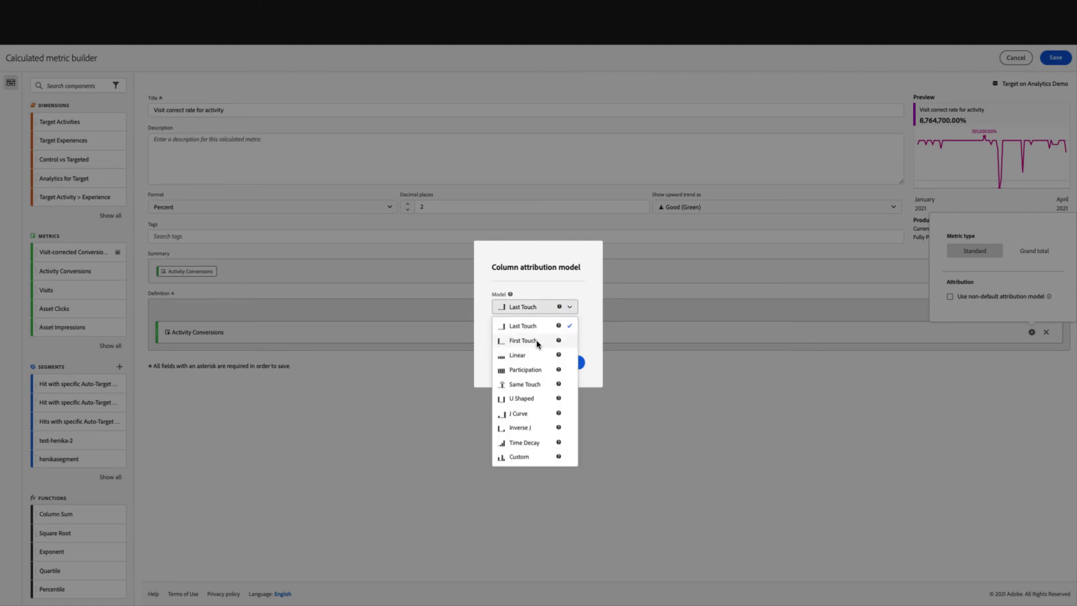
{"action": "left_click", "coordinate": [525, 369]}
{"action": "left_click", "coordinate": [535, 332]}
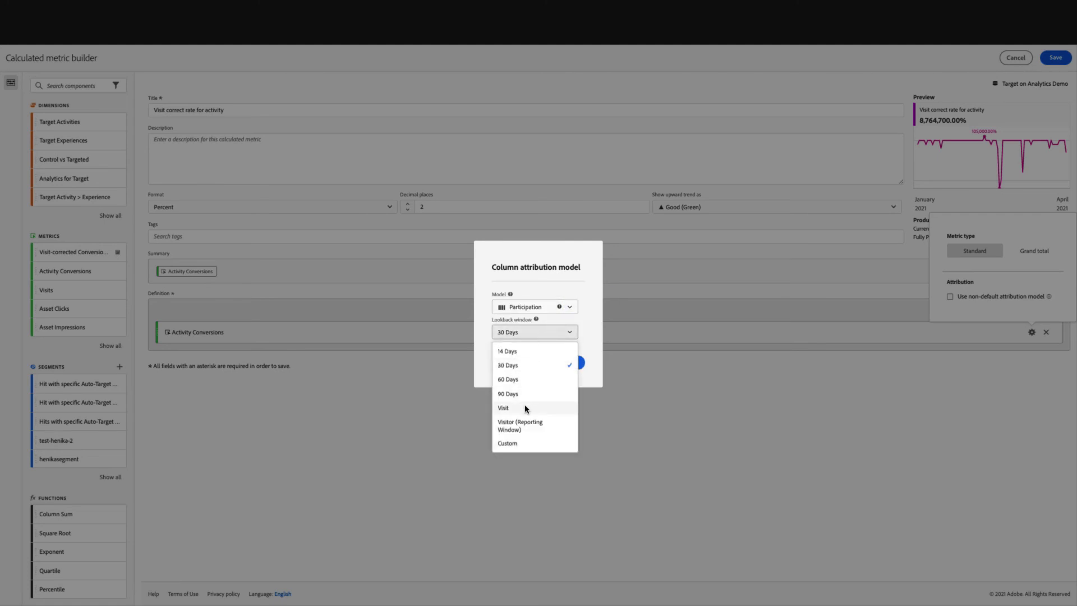
{"action": "left_click", "coordinate": [528, 408]}
{"action": "left_click", "coordinate": [569, 362]}
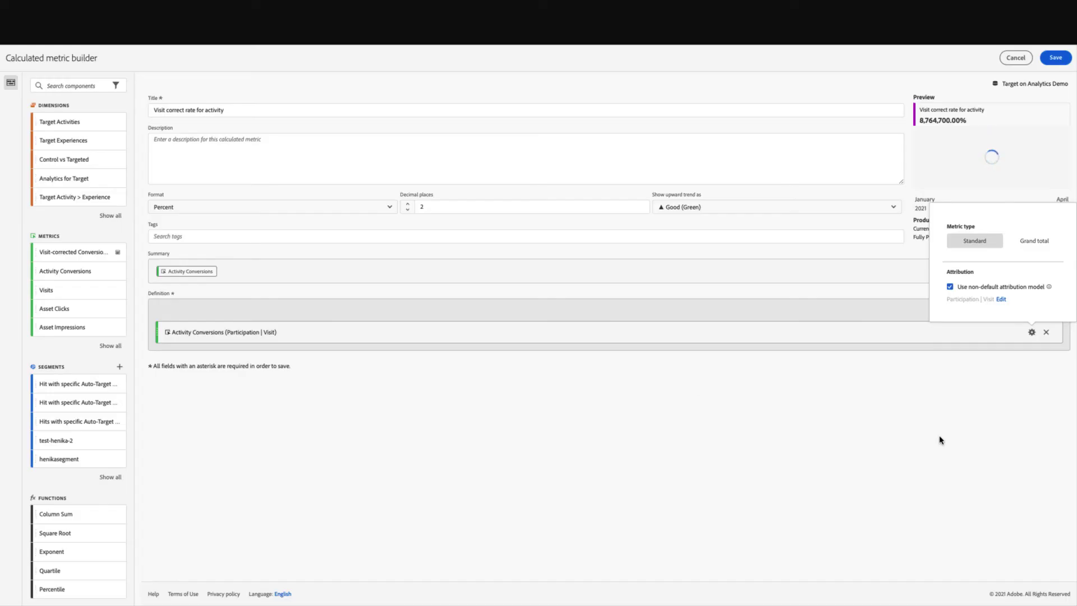
{"action": "left_click", "coordinate": [902, 442]}
Step: Add a divisor container holding Visits, limited to the Hit with specific Auto-Target activity segment
{"action": "left_click", "coordinate": [1043, 310]}
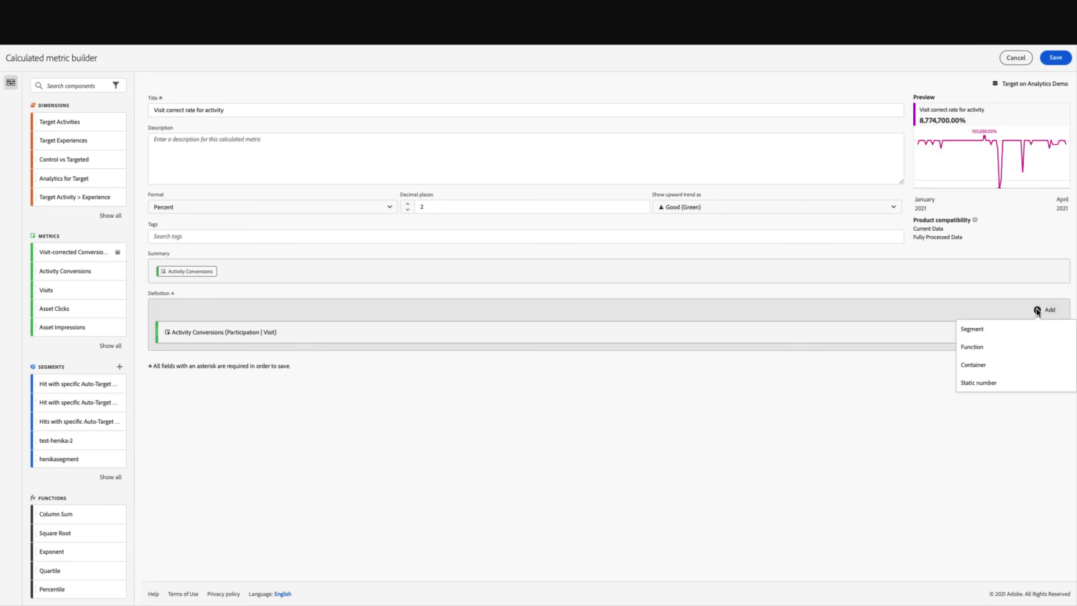
{"action": "left_click", "coordinate": [981, 367]}
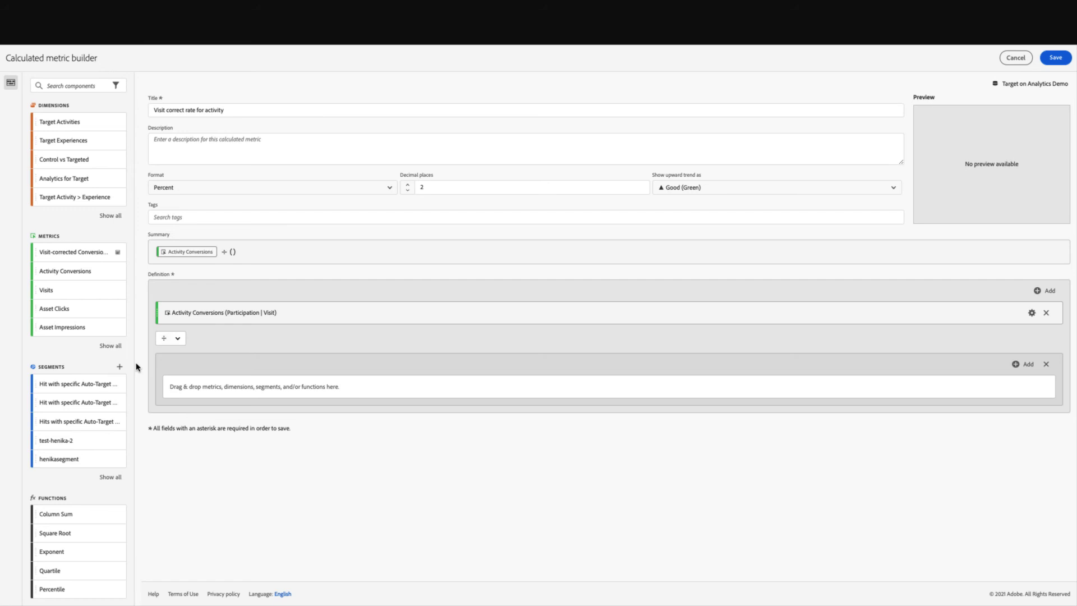
{"action": "left_click_drag", "start_coordinate": [69, 385], "coordinate": [253, 386]}
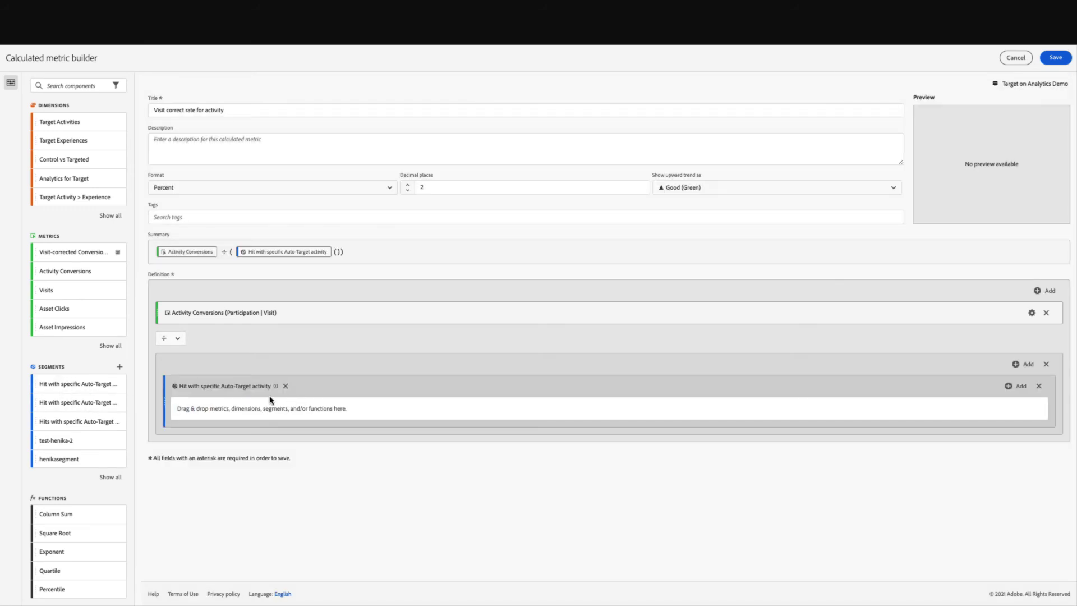
{"action": "left_click_drag", "start_coordinate": [59, 290], "coordinate": [217, 411]}
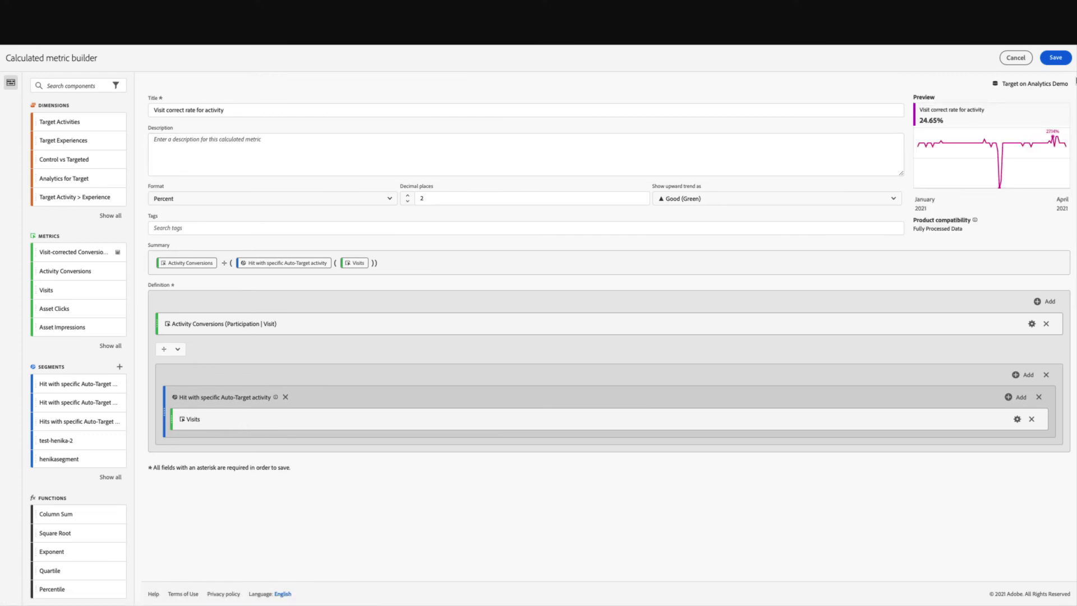
Step: Save the metric and drop it onto the table's Conversion rate column
{"action": "left_click", "coordinate": [1056, 59]}
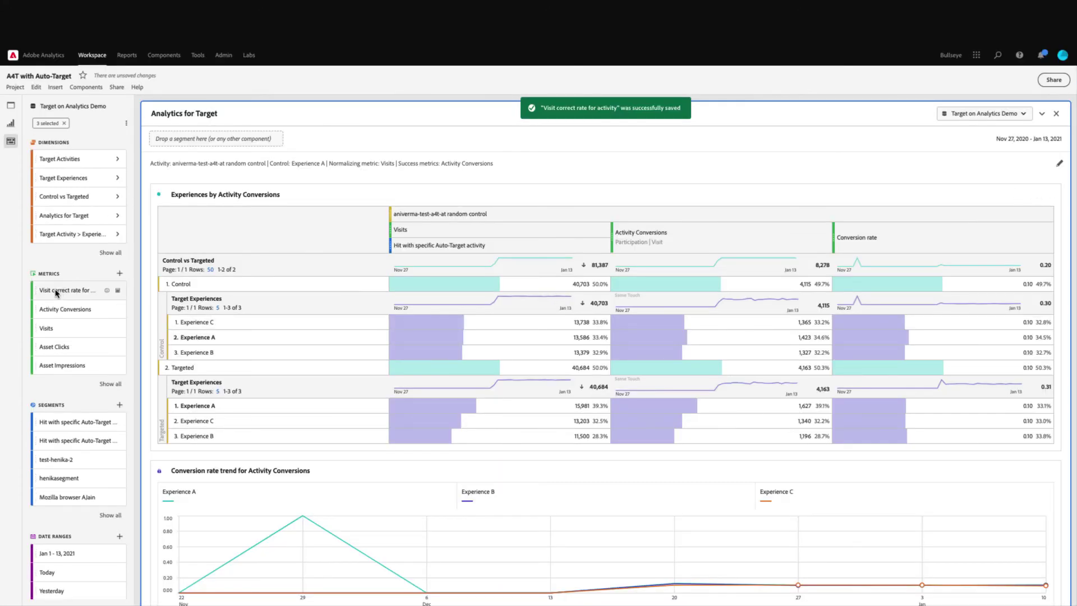
{"action": "left_click_drag", "start_coordinate": [59, 289], "coordinate": [907, 238]}
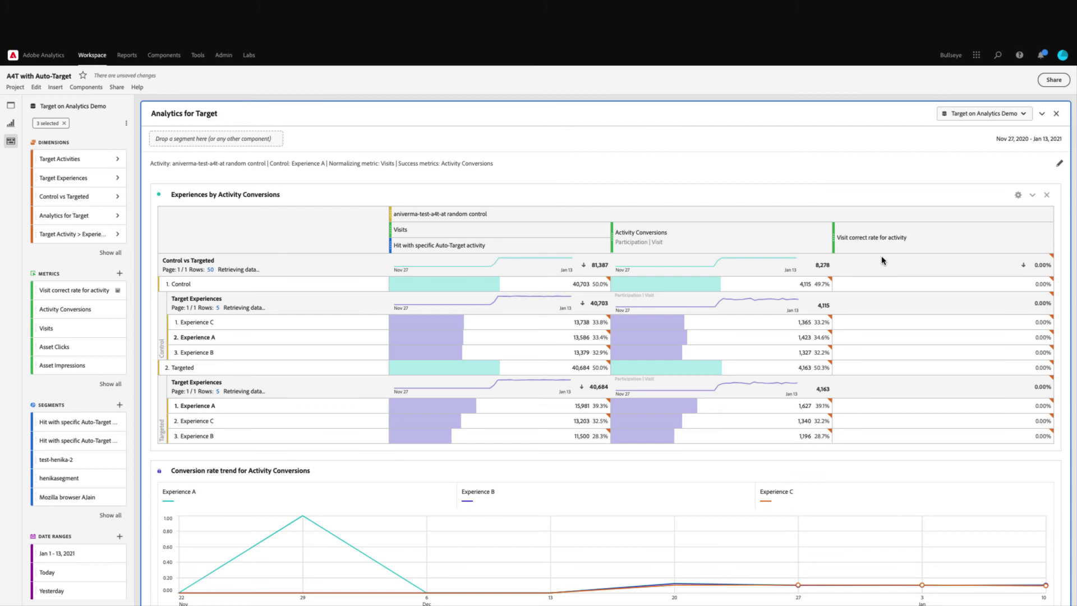